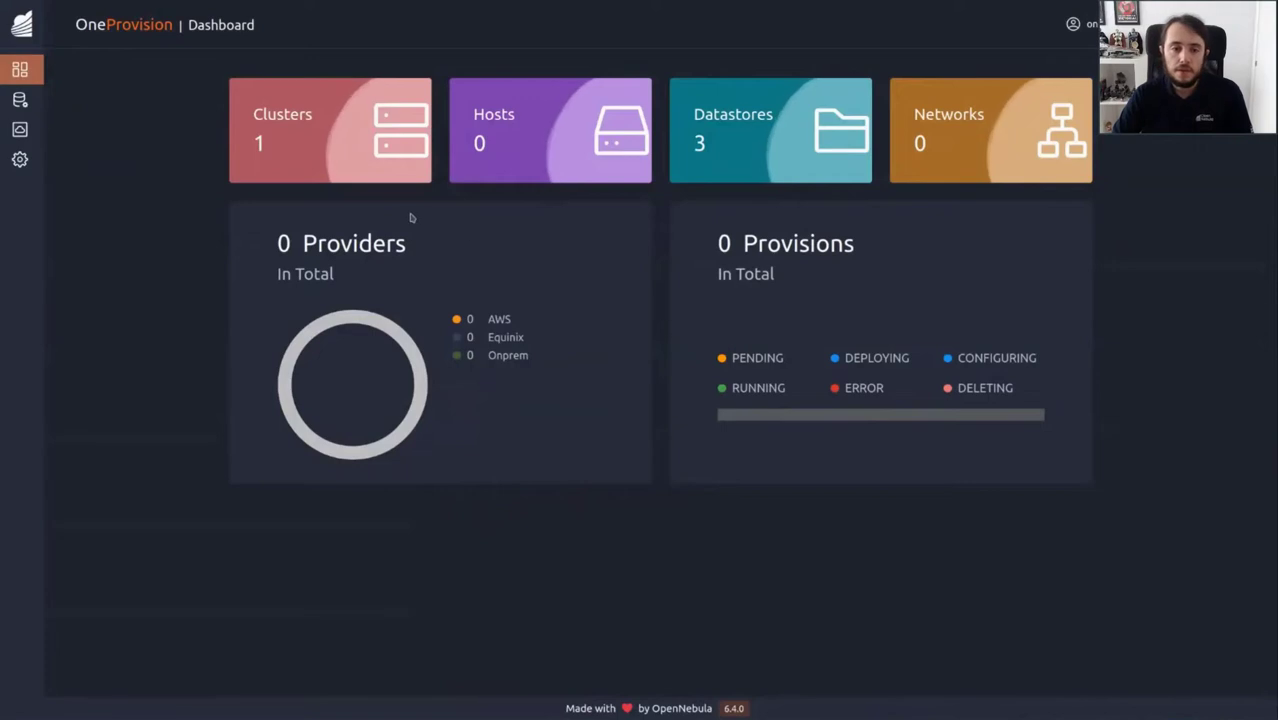
Begin a new metal AWS provider from the aws-frankfurt template, accepting its default name and description
click(50, 100)
mouse_move(857, 5)
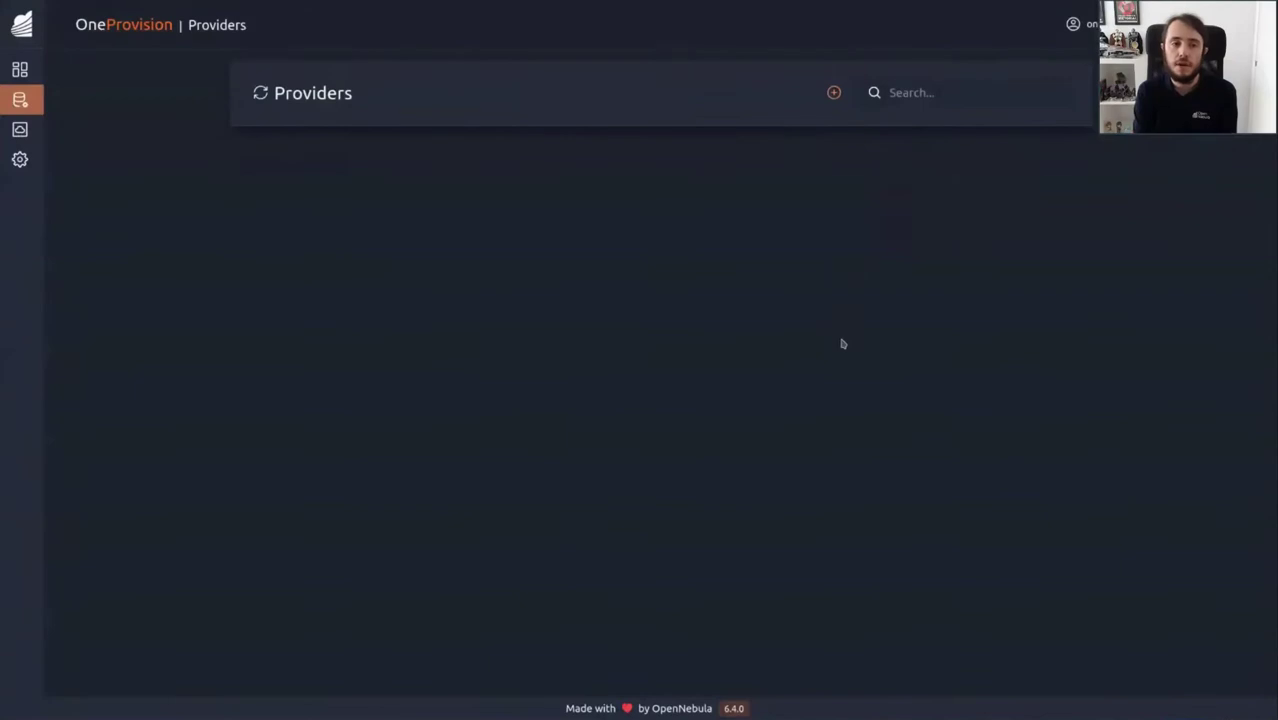
click(834, 93)
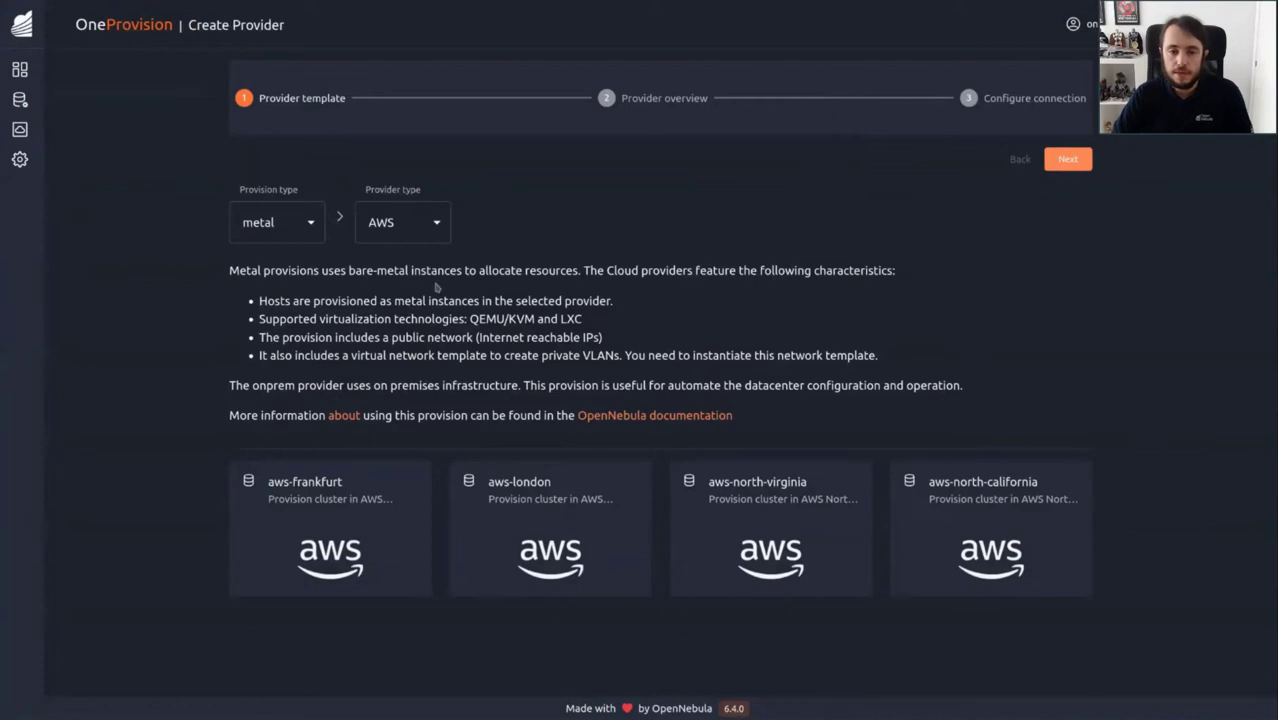
click(297, 547)
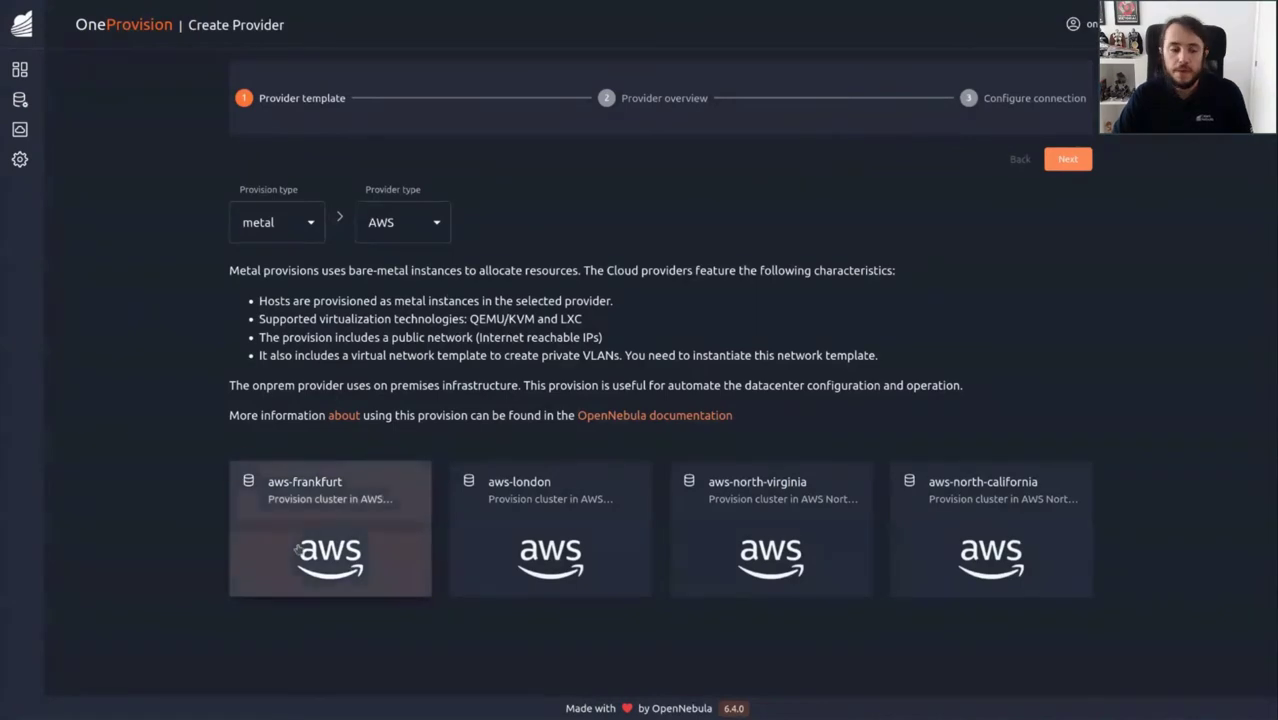
click(1070, 166)
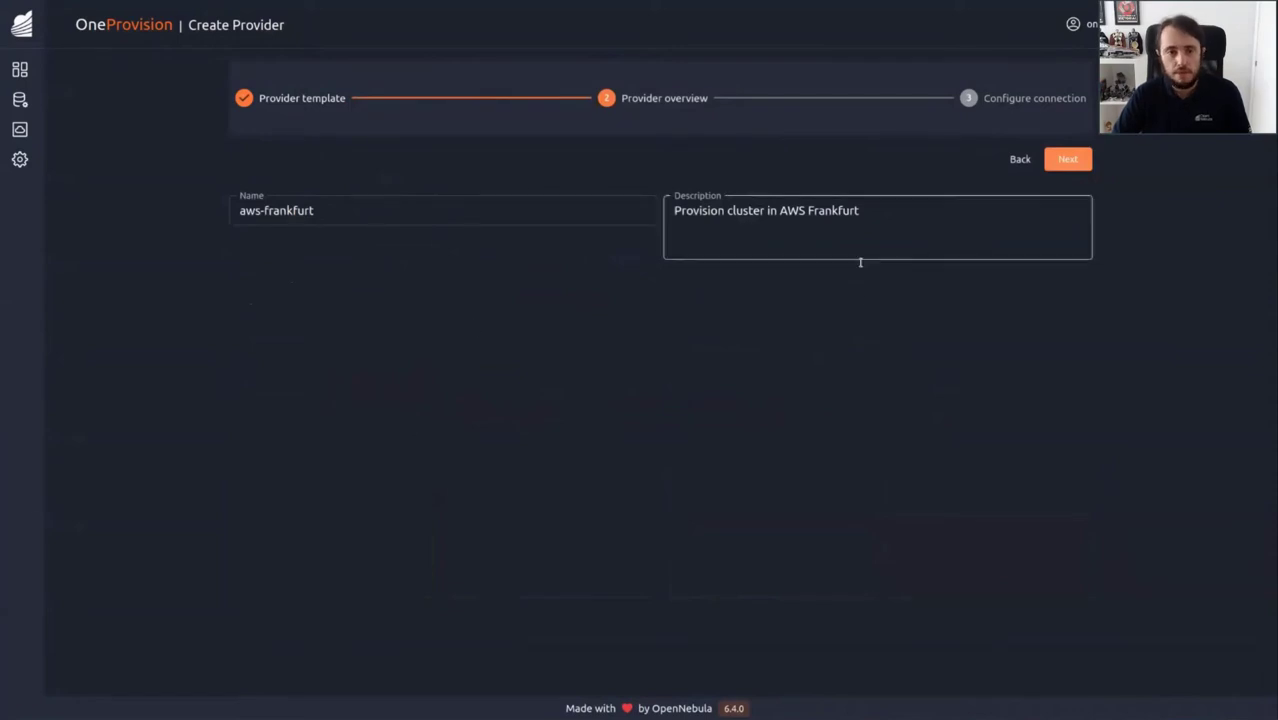
click(1088, 159)
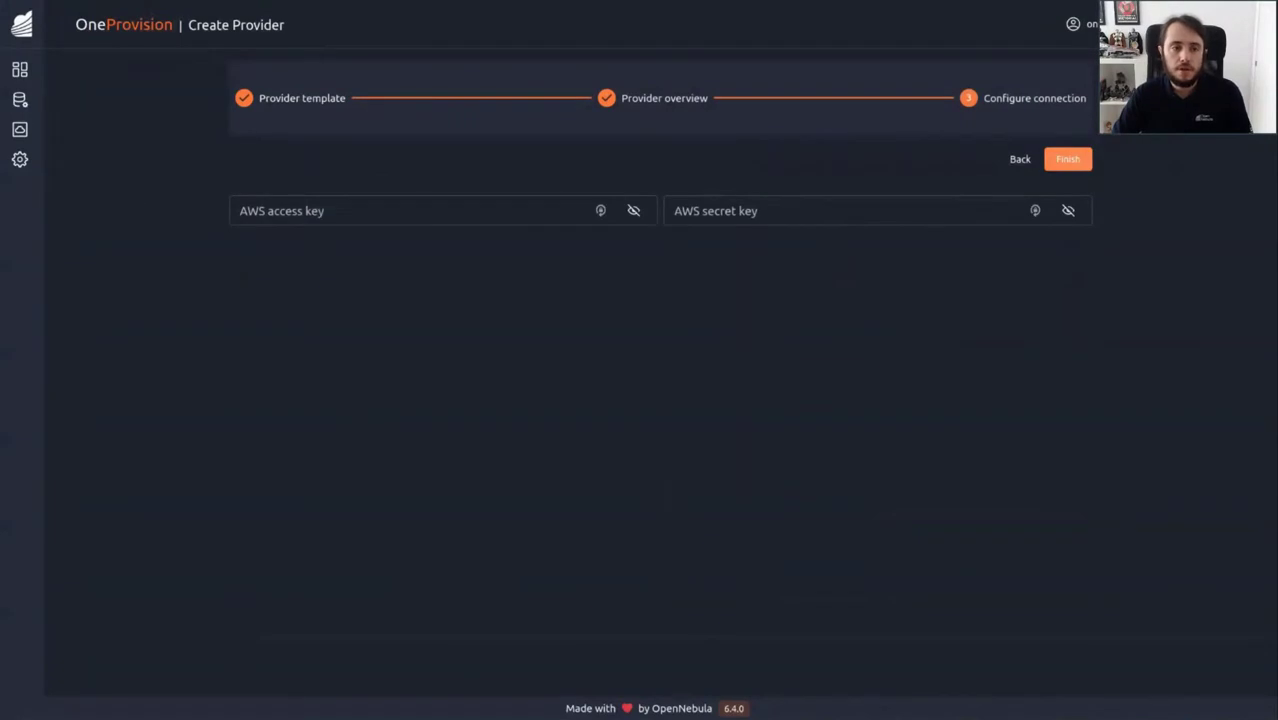
Enter the AWS access key and AWS secret key for the Frankfurt provider and finish creating it
click(414, 205)
key(ctrl+v)
key(alt+Tab)
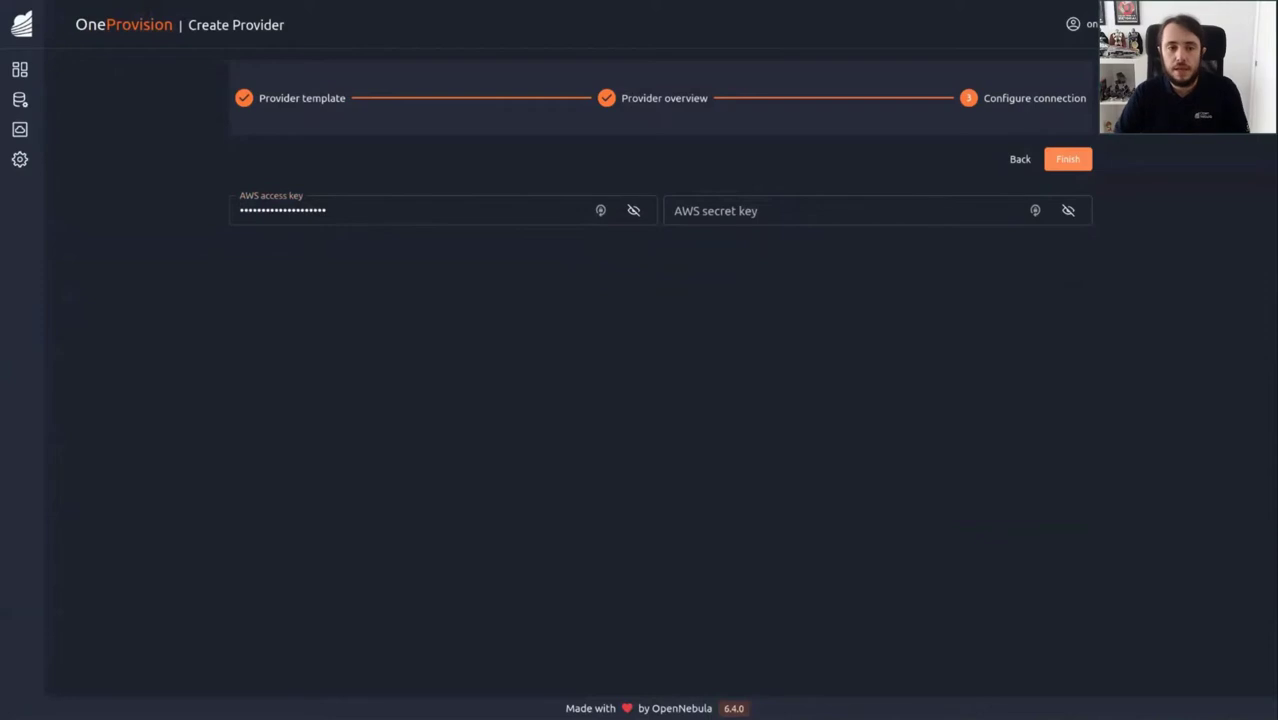
key(alt+Tab)
click(884, 214)
key(ctrl+v)
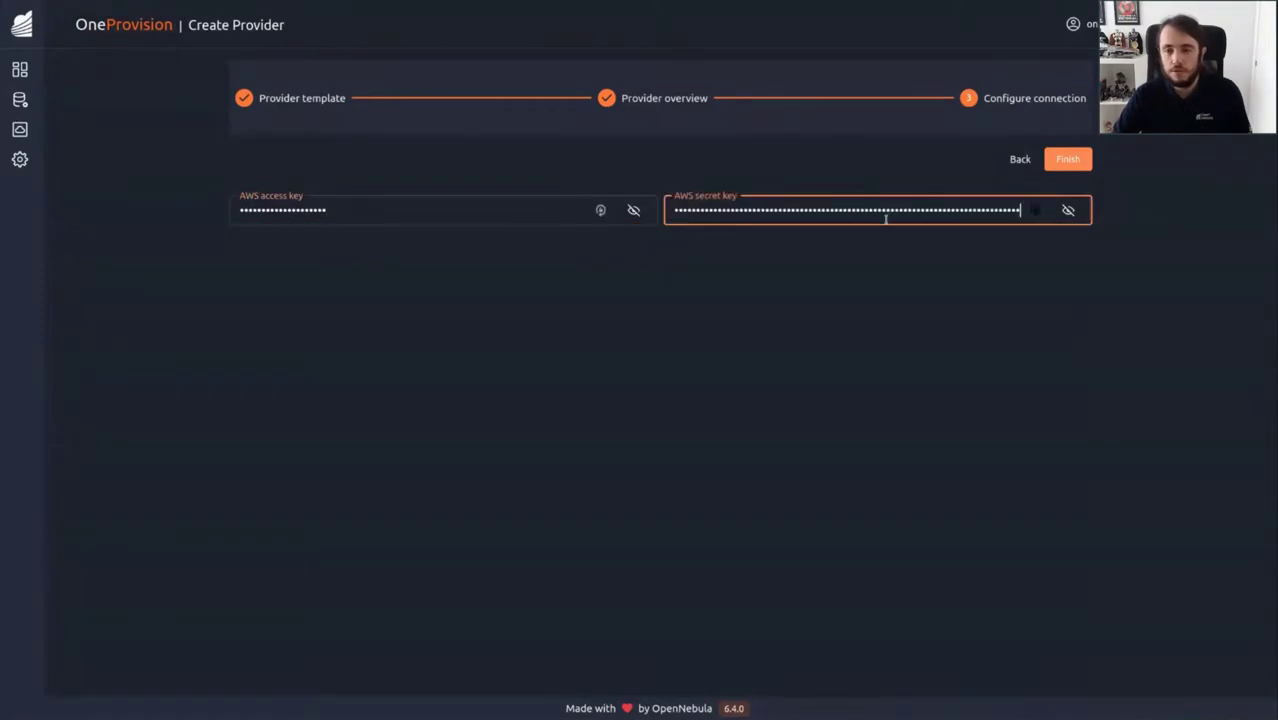
key(ctrl+a)
key(ctrl+v)
click(1066, 160)
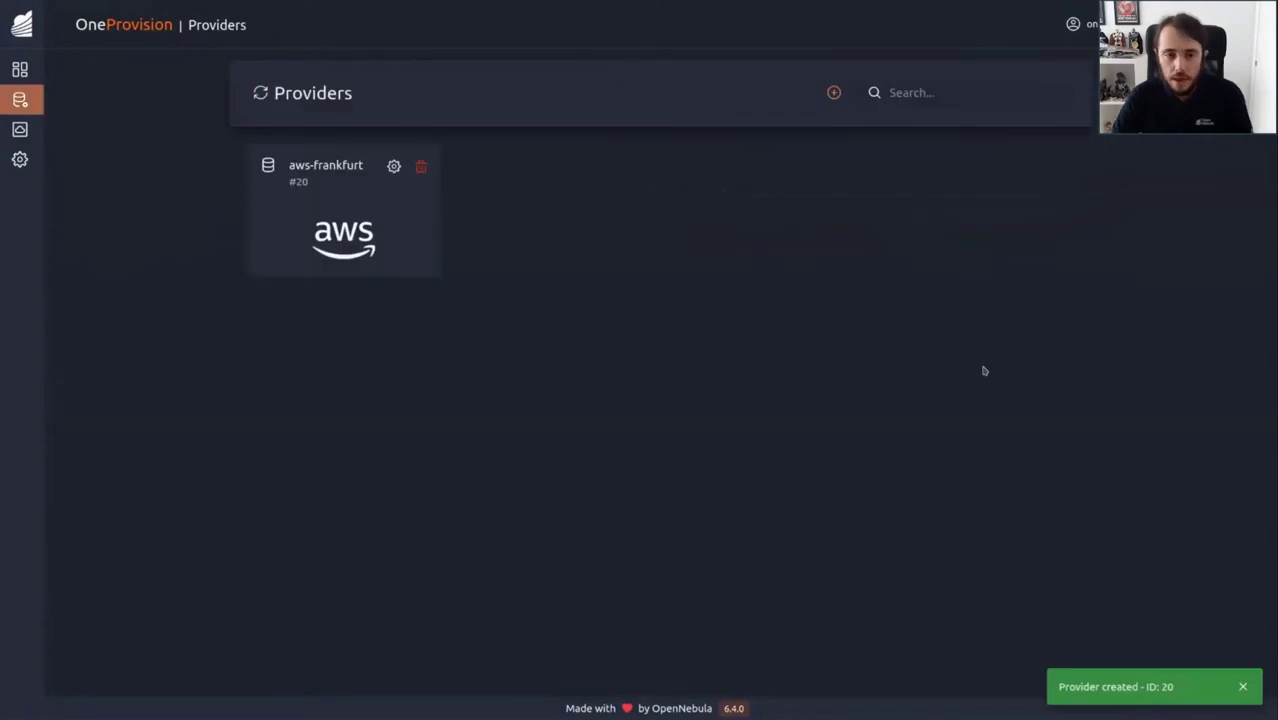
Begin another metal AWS provider from the aws-london template, accepting its default name and description
click(833, 92)
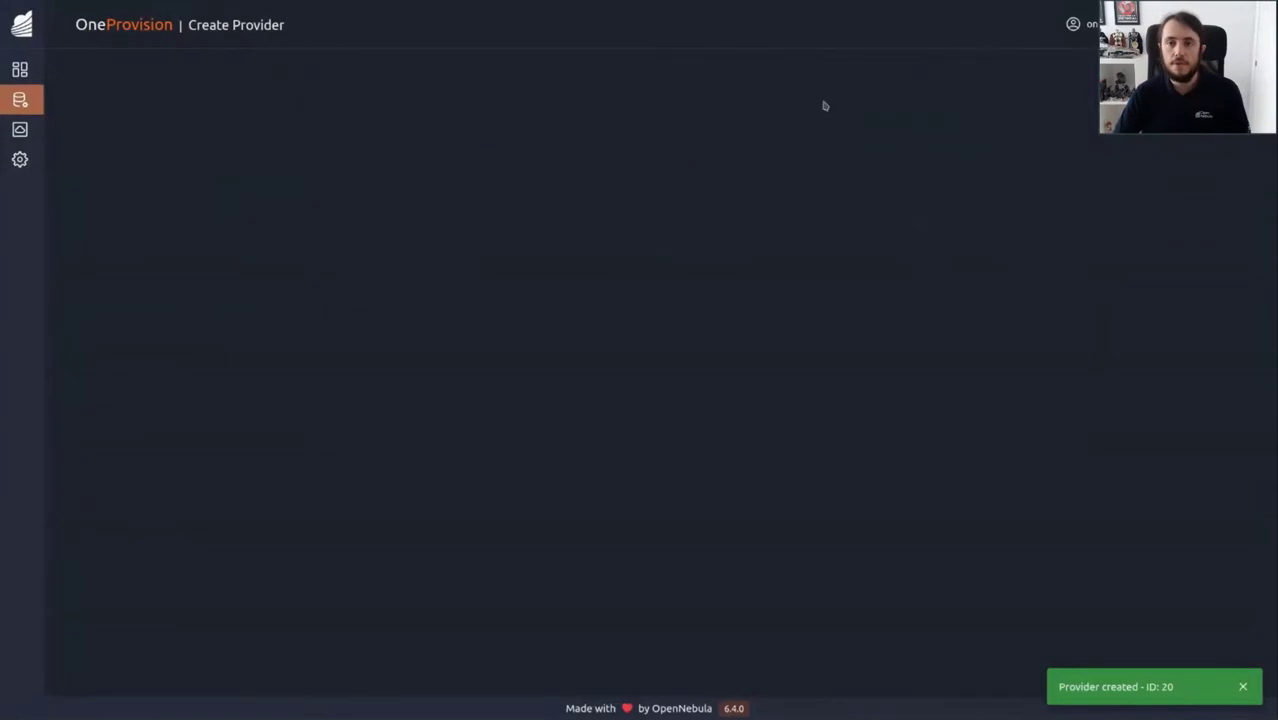
click(578, 560)
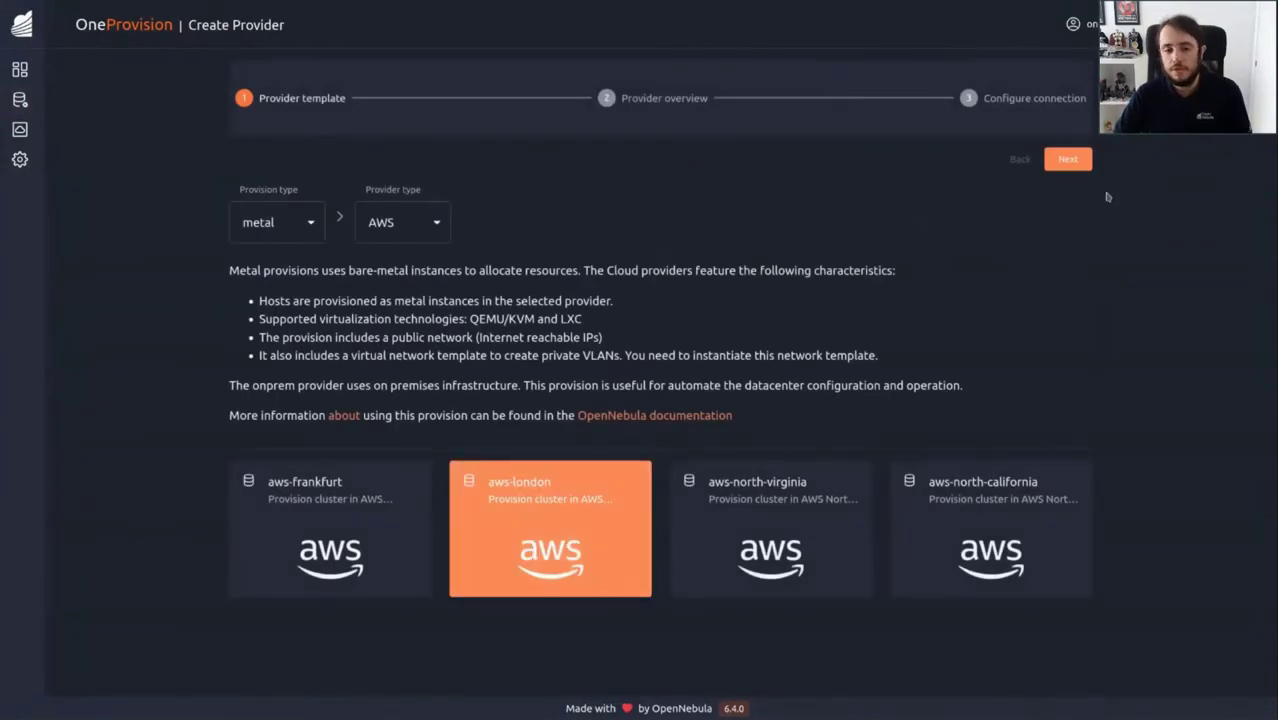
click(1068, 159)
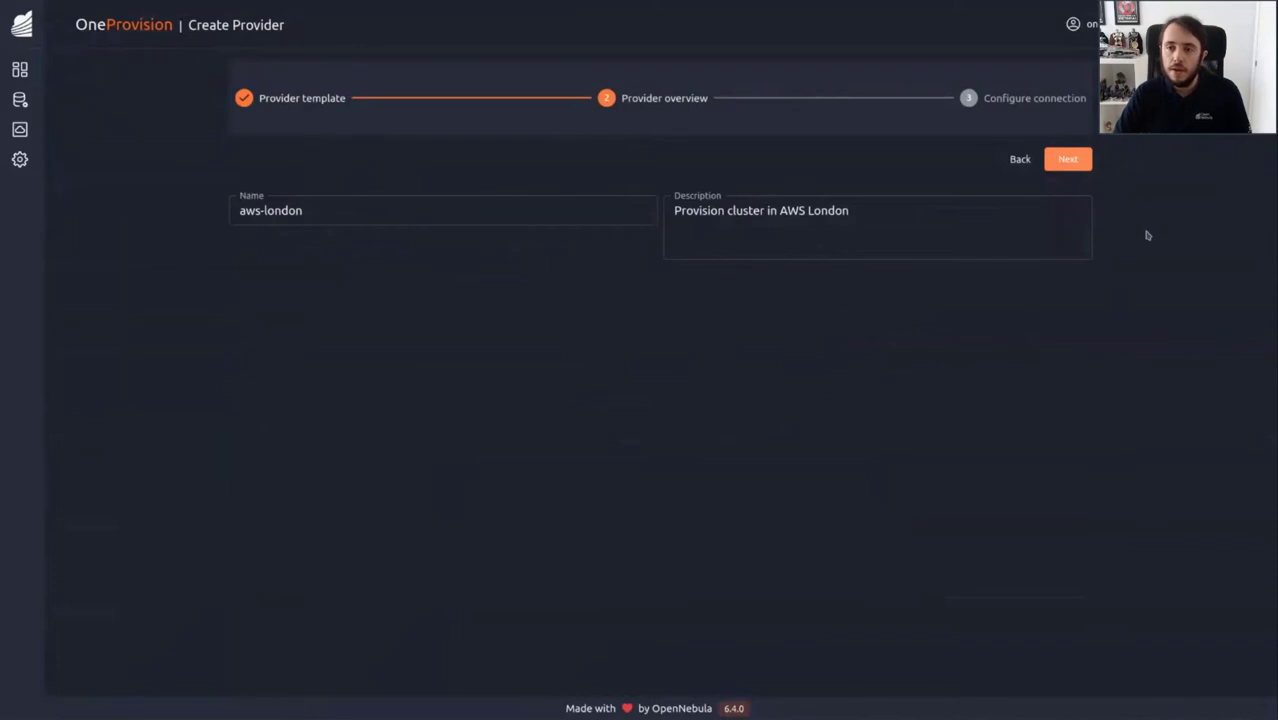
click(1066, 162)
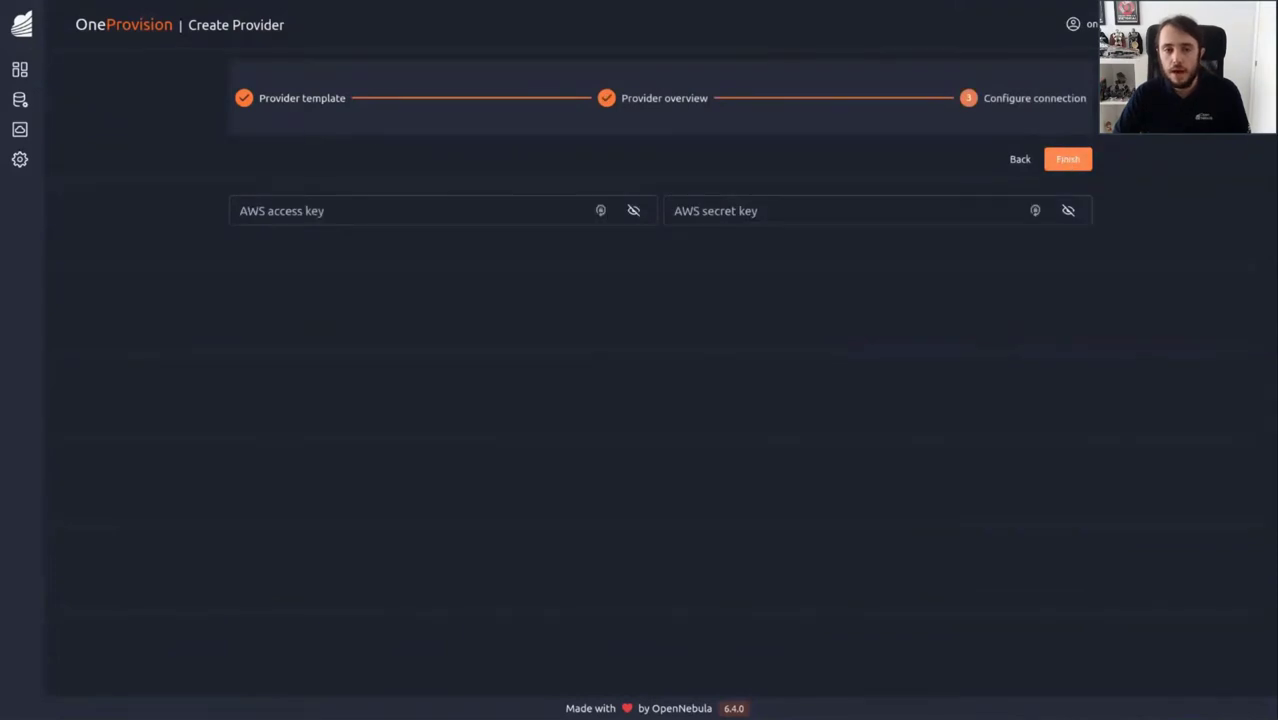
Fill in the AWS access key and AWS secret key for the London provider and create it
click(321, 201)
key(ctrl+v)
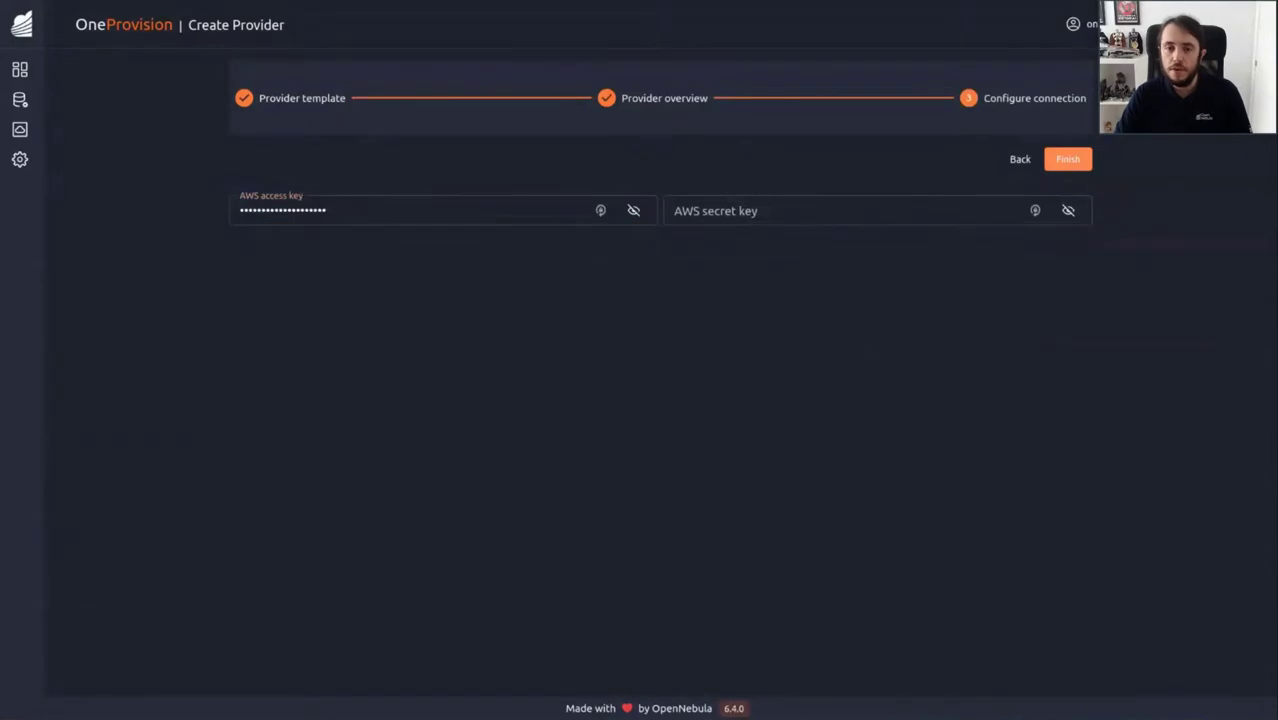
click(747, 211)
key(ctrl+v)
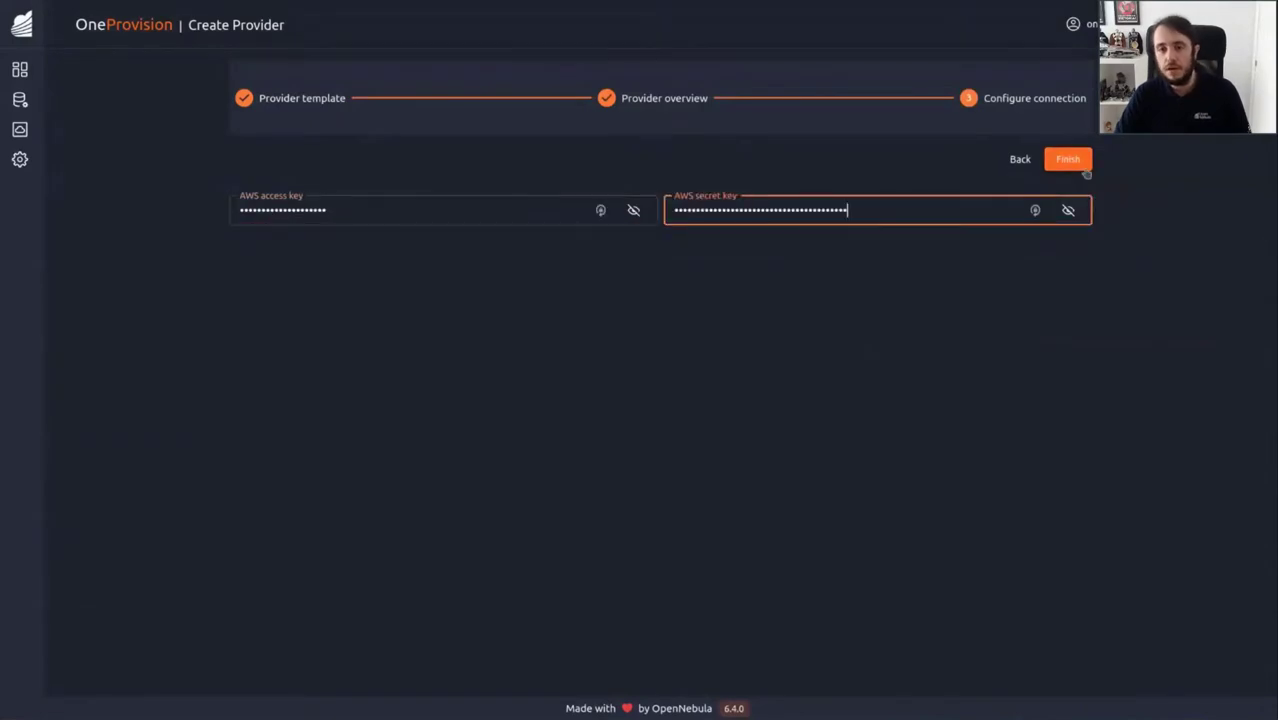
click(1078, 164)
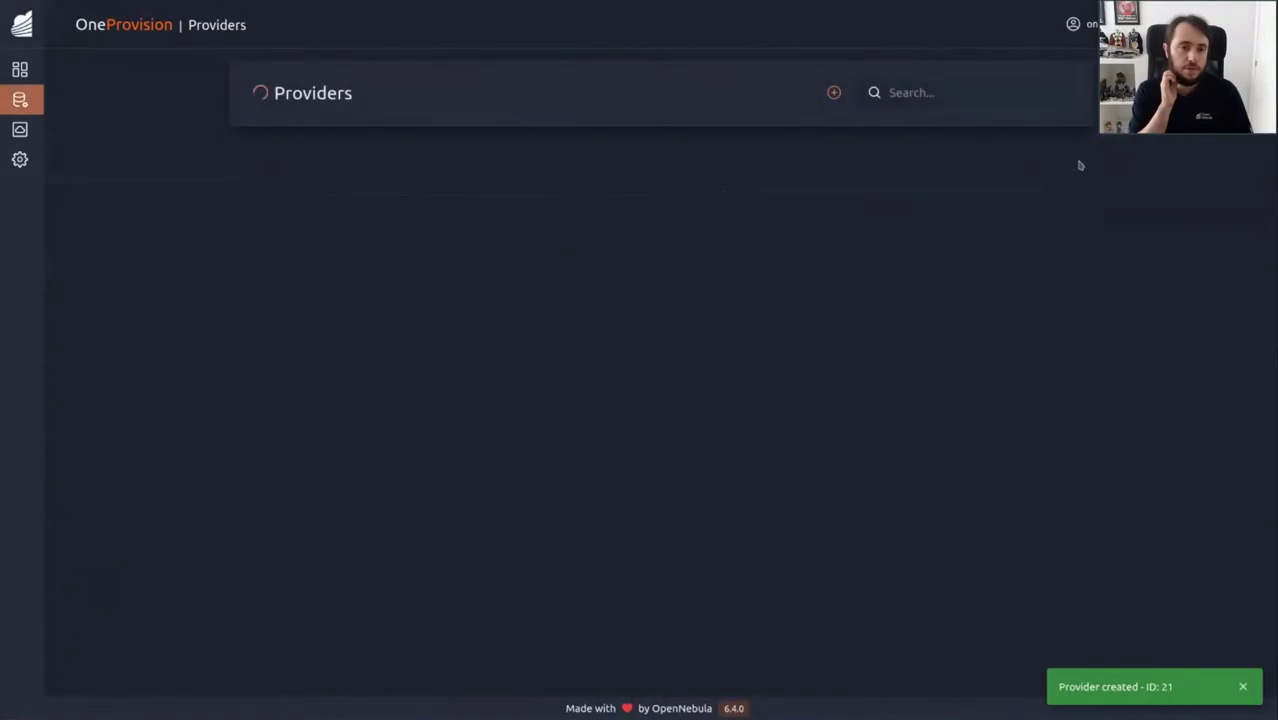
Begin a third metal AWS provider from the aws-north-california template, accepting its default name and description
click(833, 93)
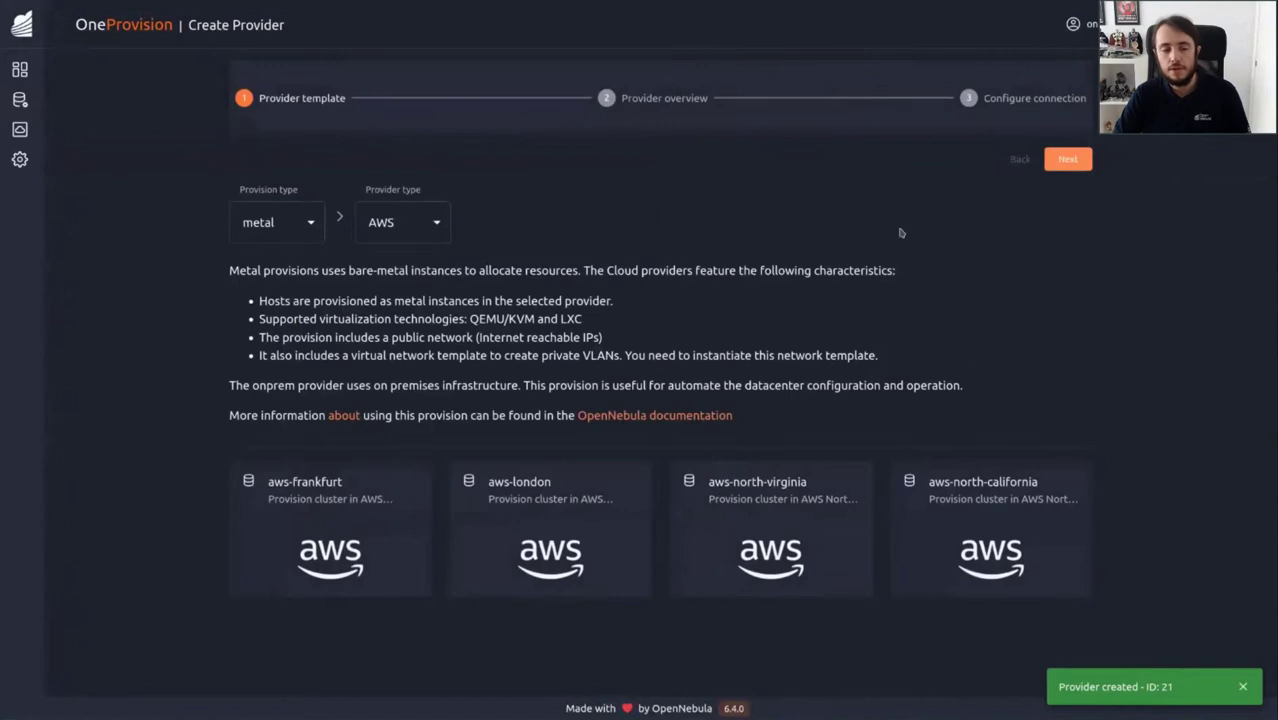
click(985, 525)
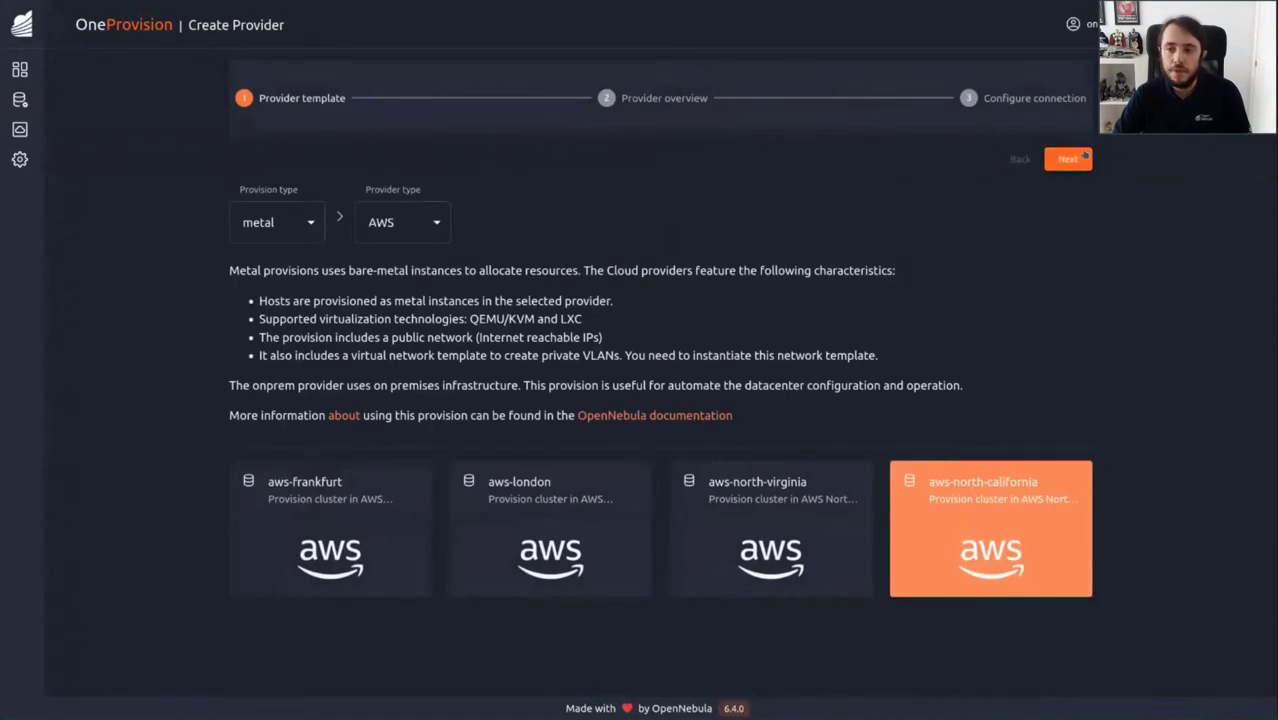
click(1082, 158)
click(1081, 159)
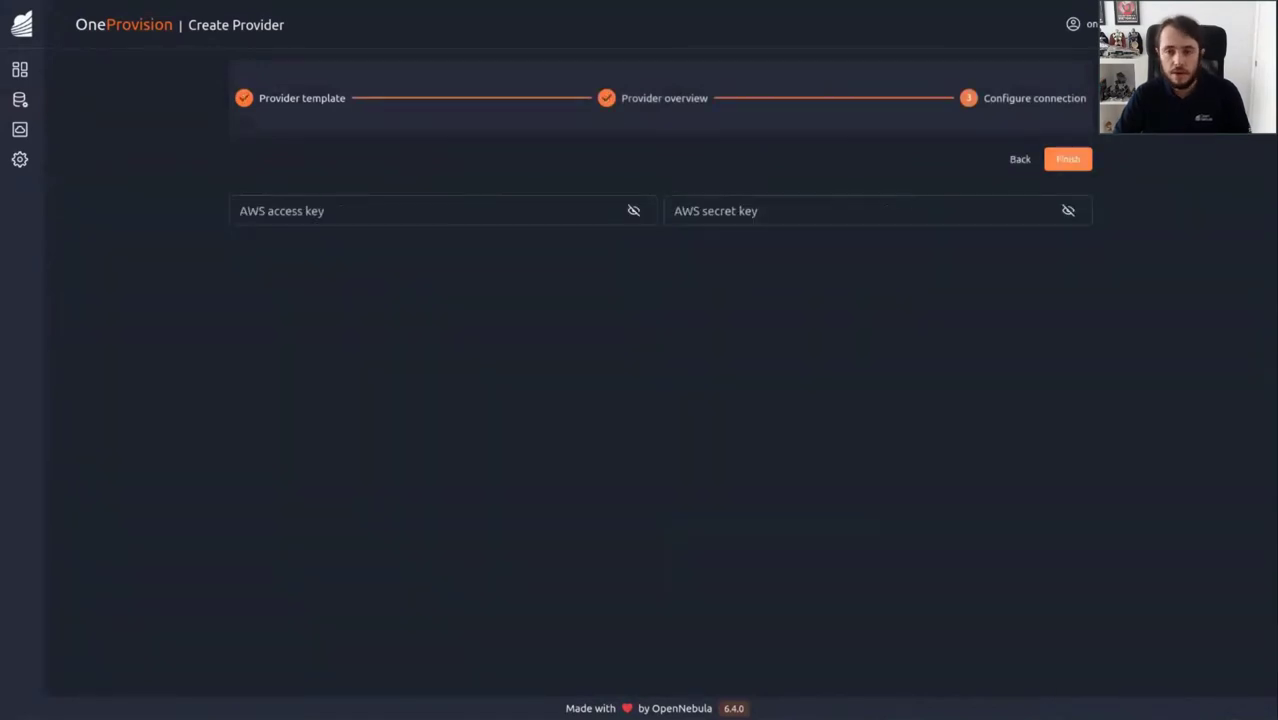
Supply the AWS access key and AWS secret key for the North California provider and create it
key(Tab)
key(ctrl+v)
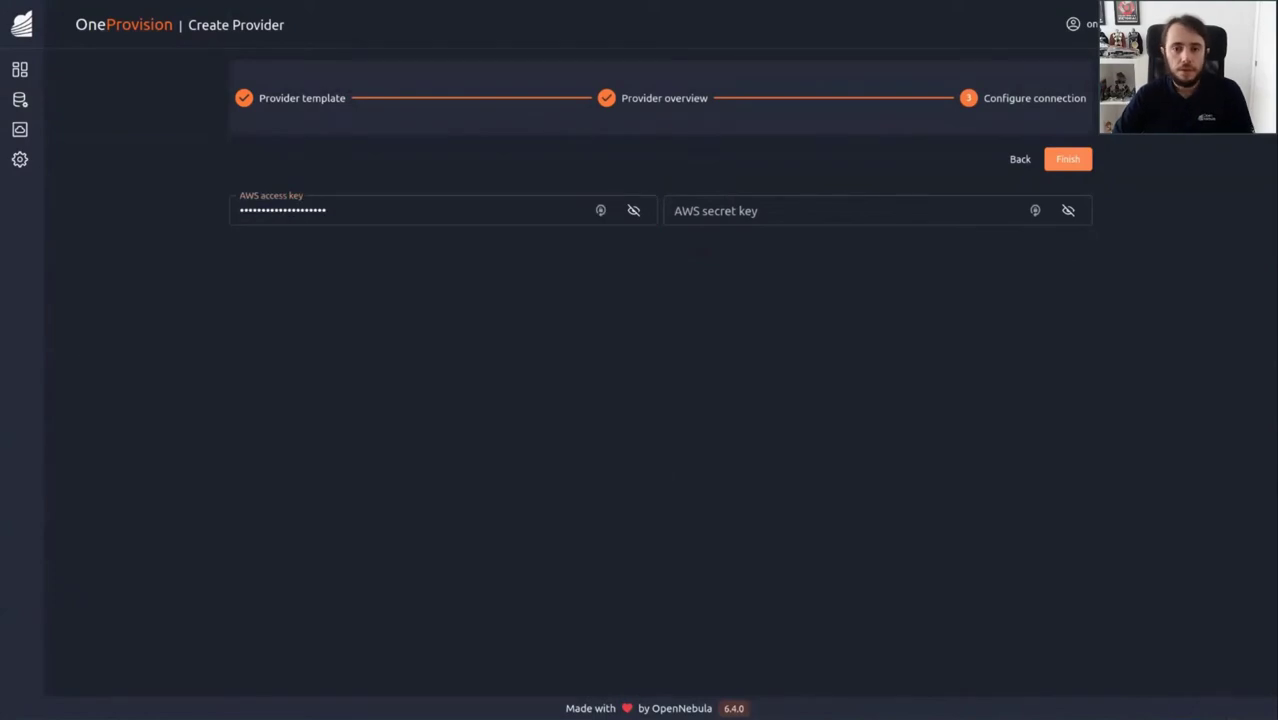
click(742, 208)
key(ctrl+v)
click(1065, 161)
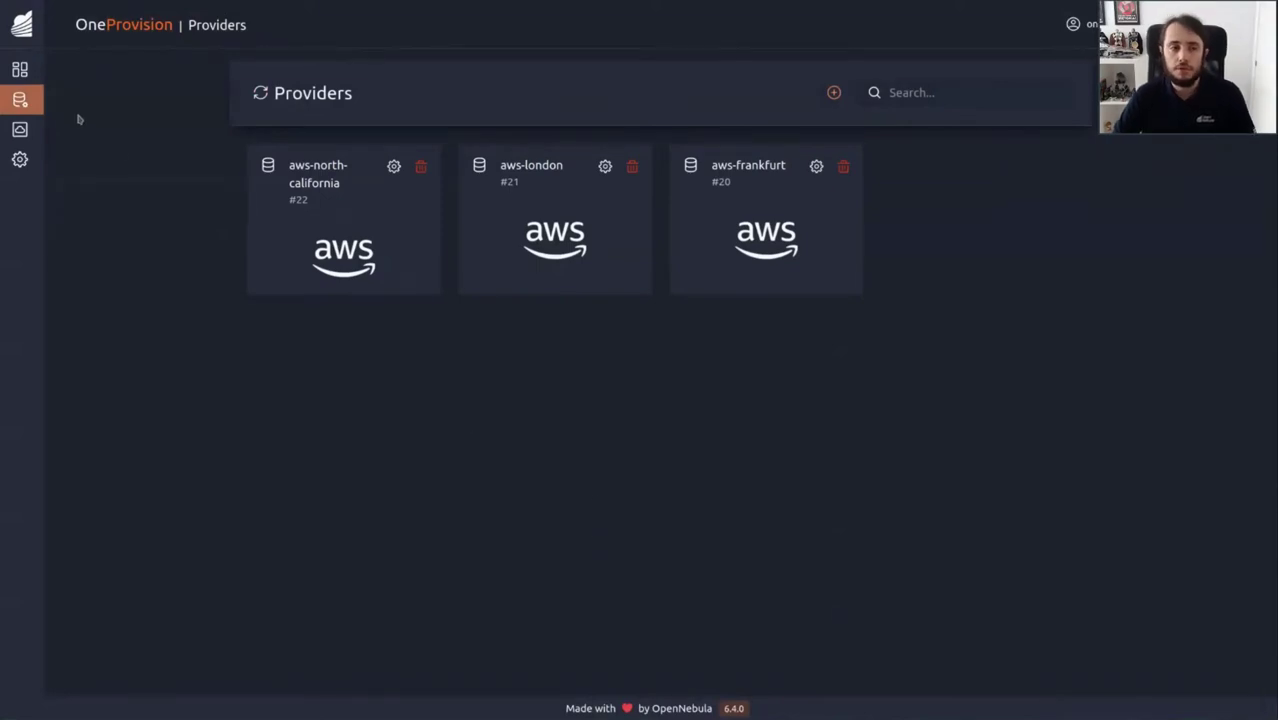
Start a new provision from the metal AWS aws-edge-cluster template, using the aws-frankfurt provider
mouse_move(42, 131)
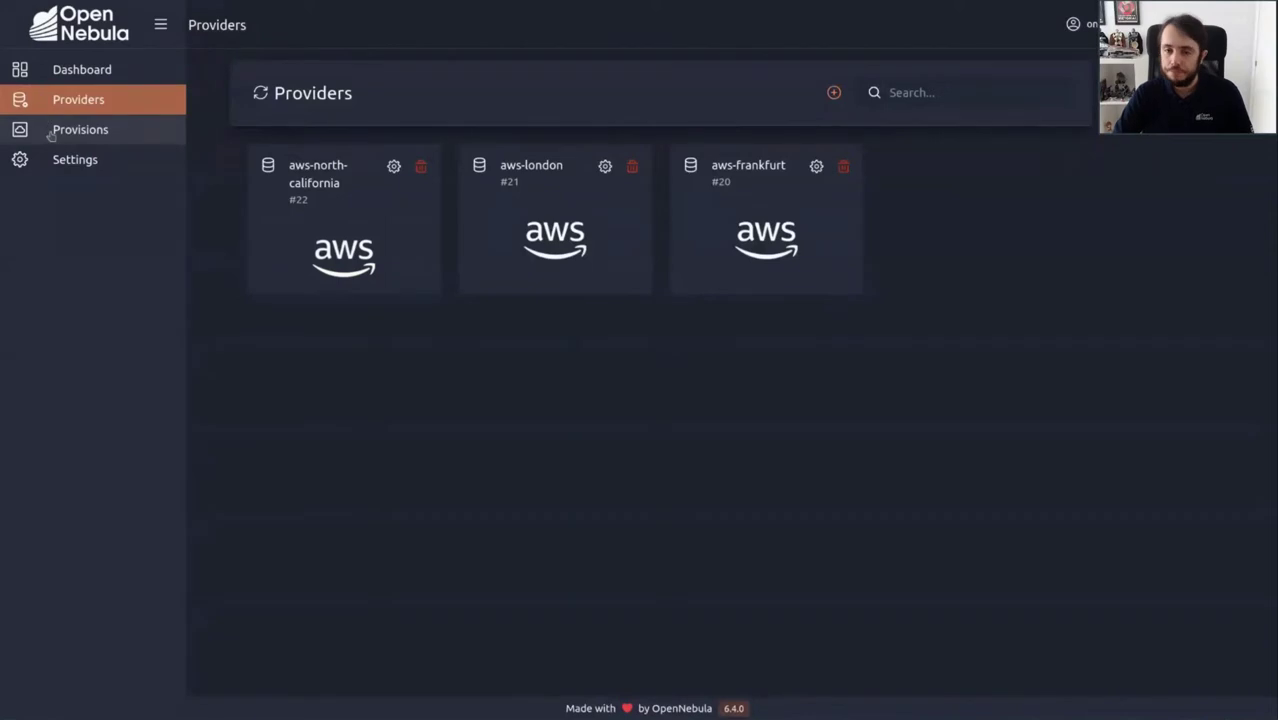
click(52, 132)
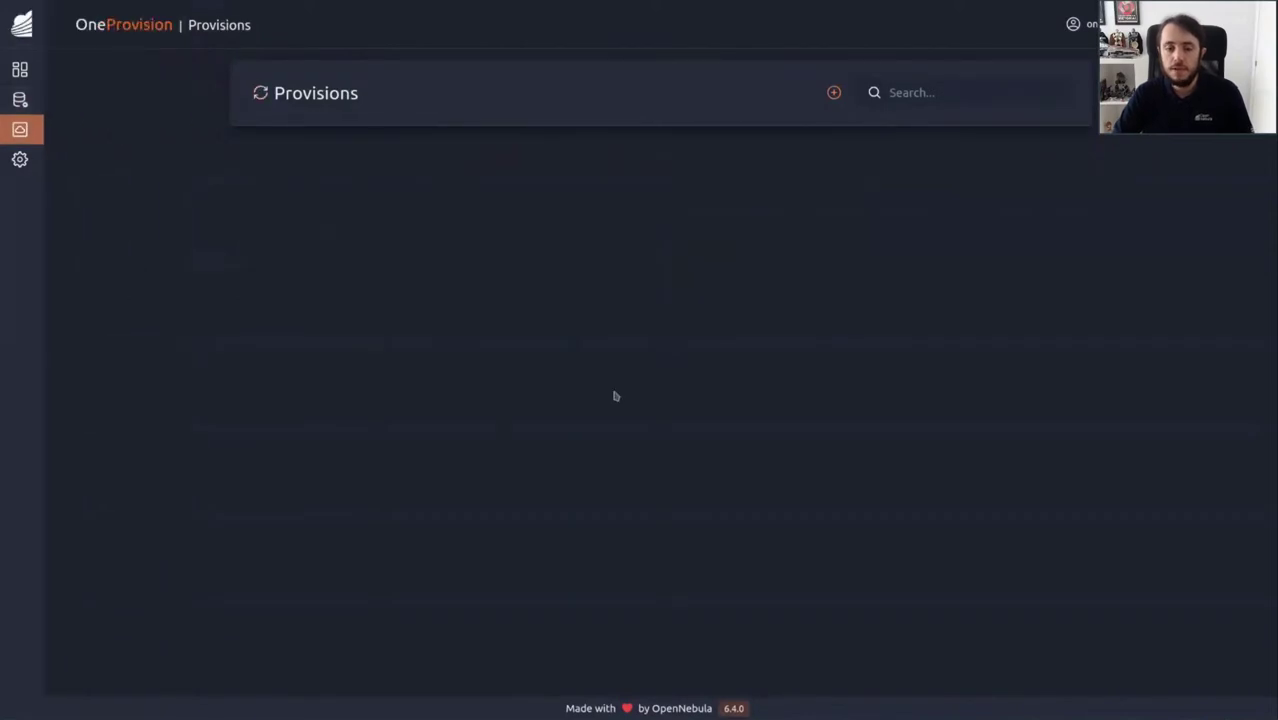
click(834, 92)
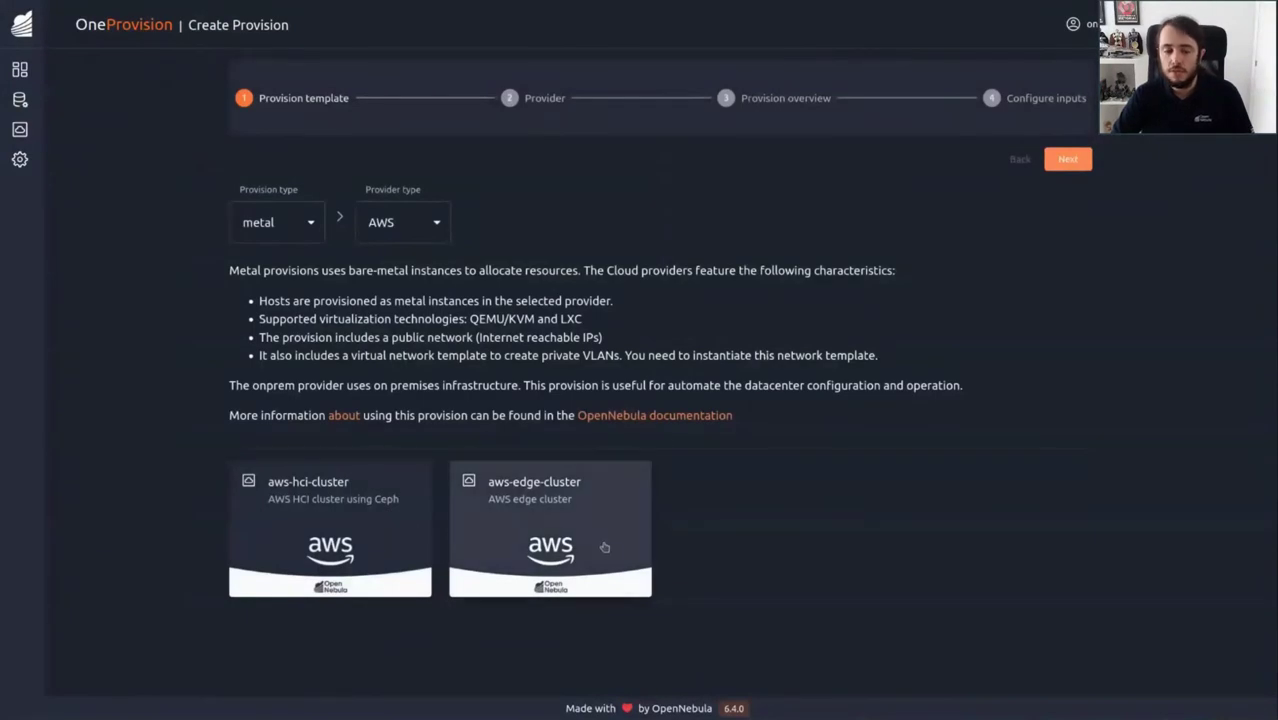
click(604, 547)
click(1055, 165)
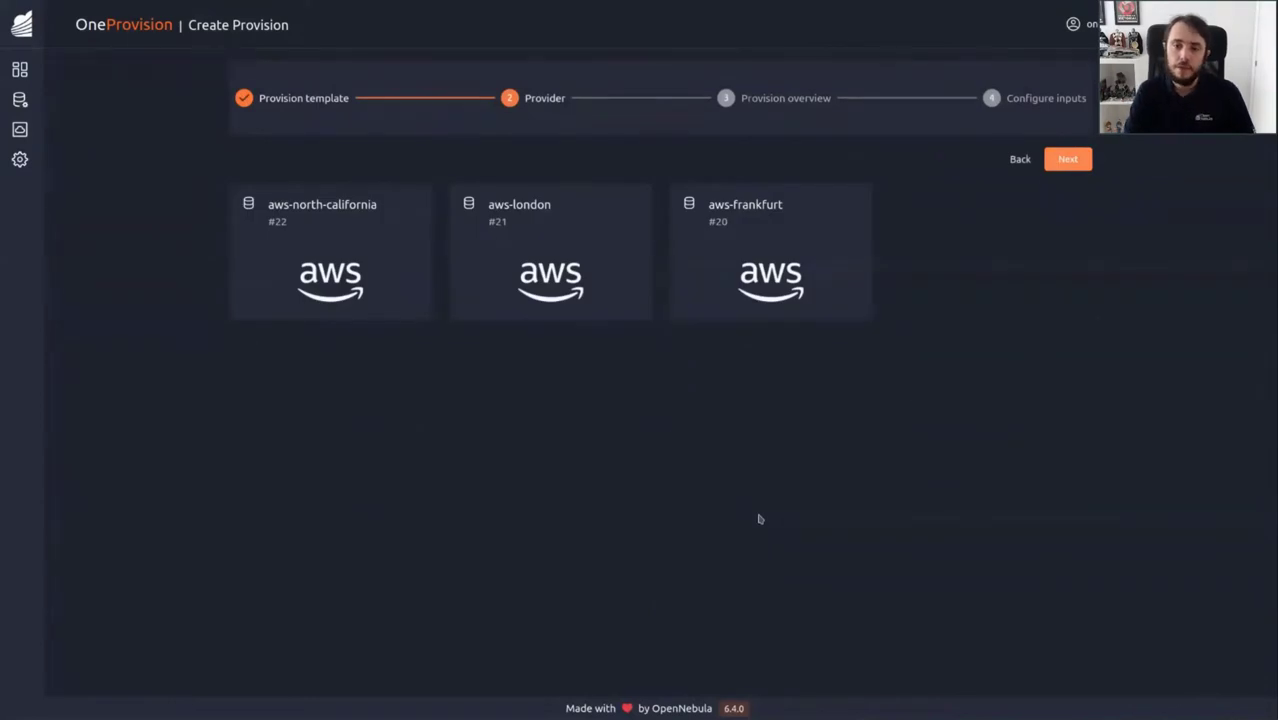
click(820, 240)
click(1067, 159)
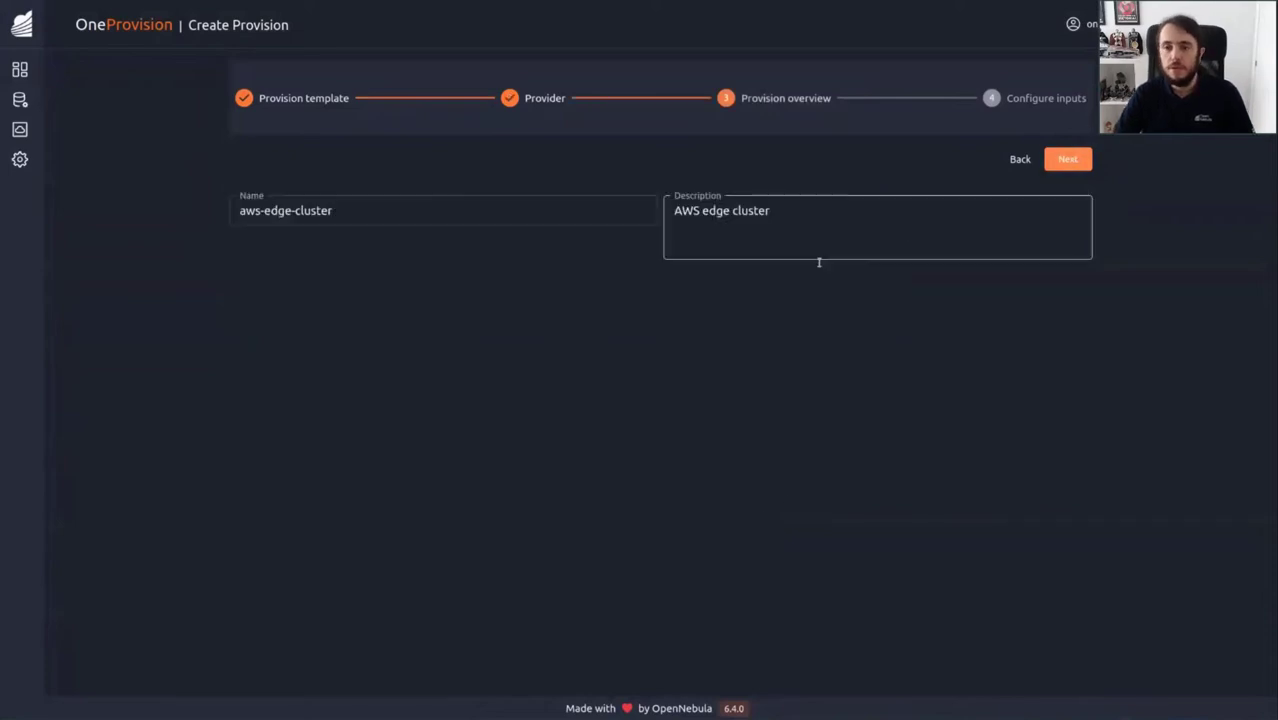
Name the provision aws-edge-cluster-frankfurt, create it with the default inputs, and return to the provisions list
click(509, 209)
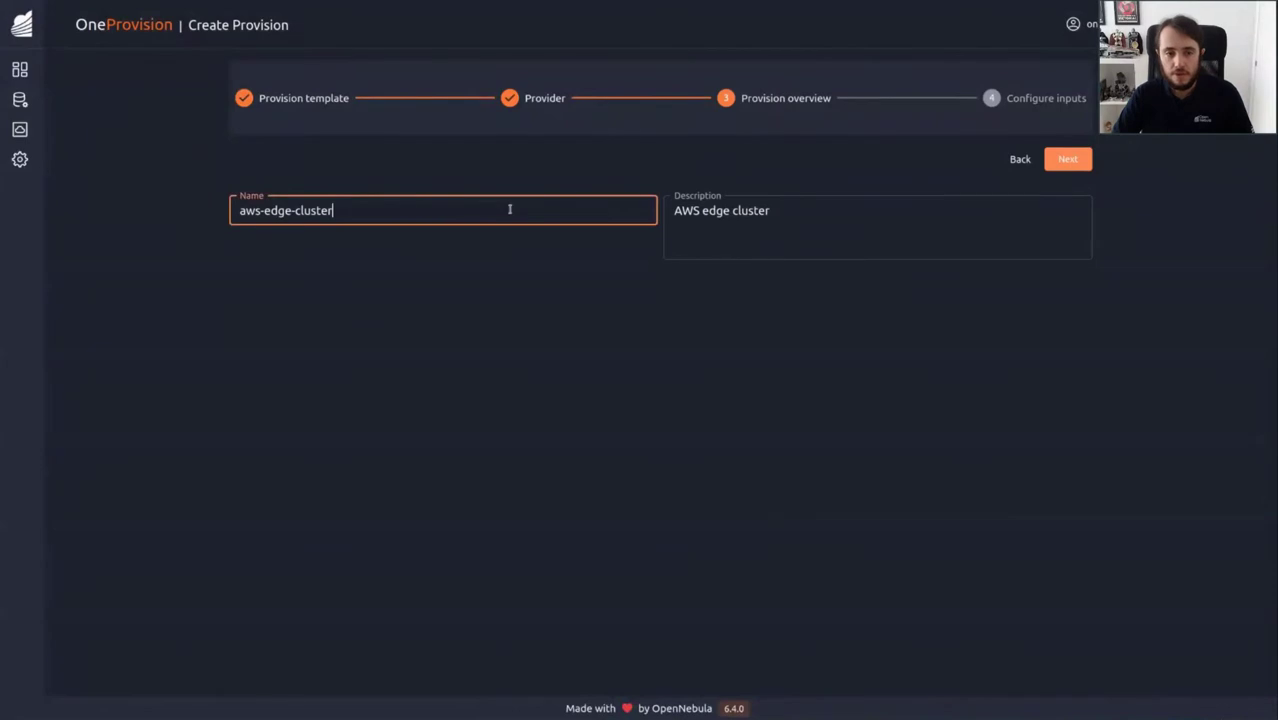
text(-frankfurt)
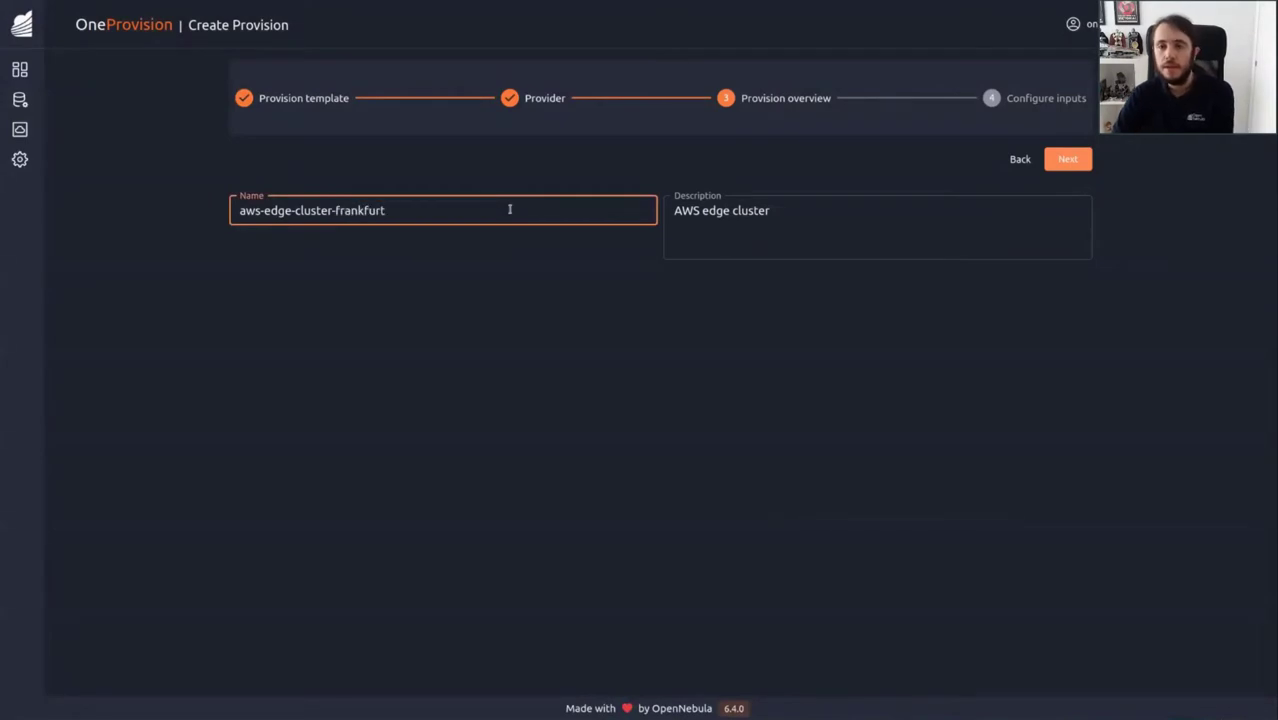
click(1067, 159)
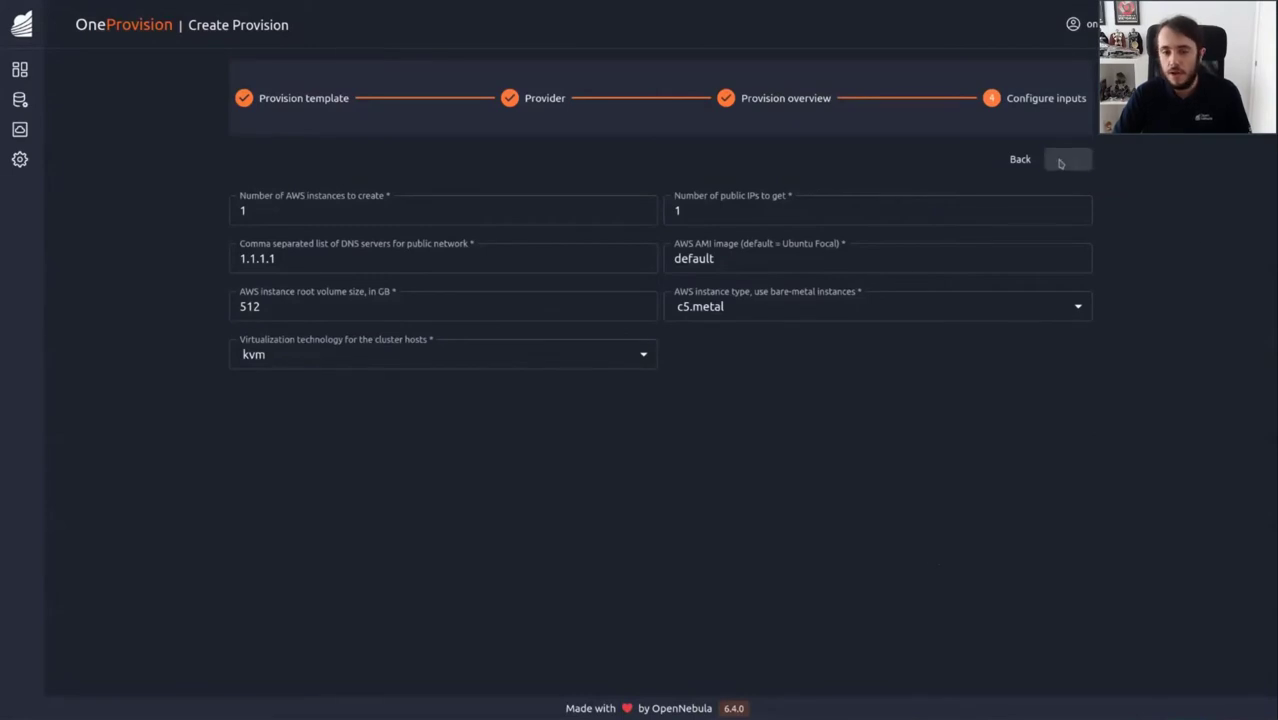
click(1064, 161)
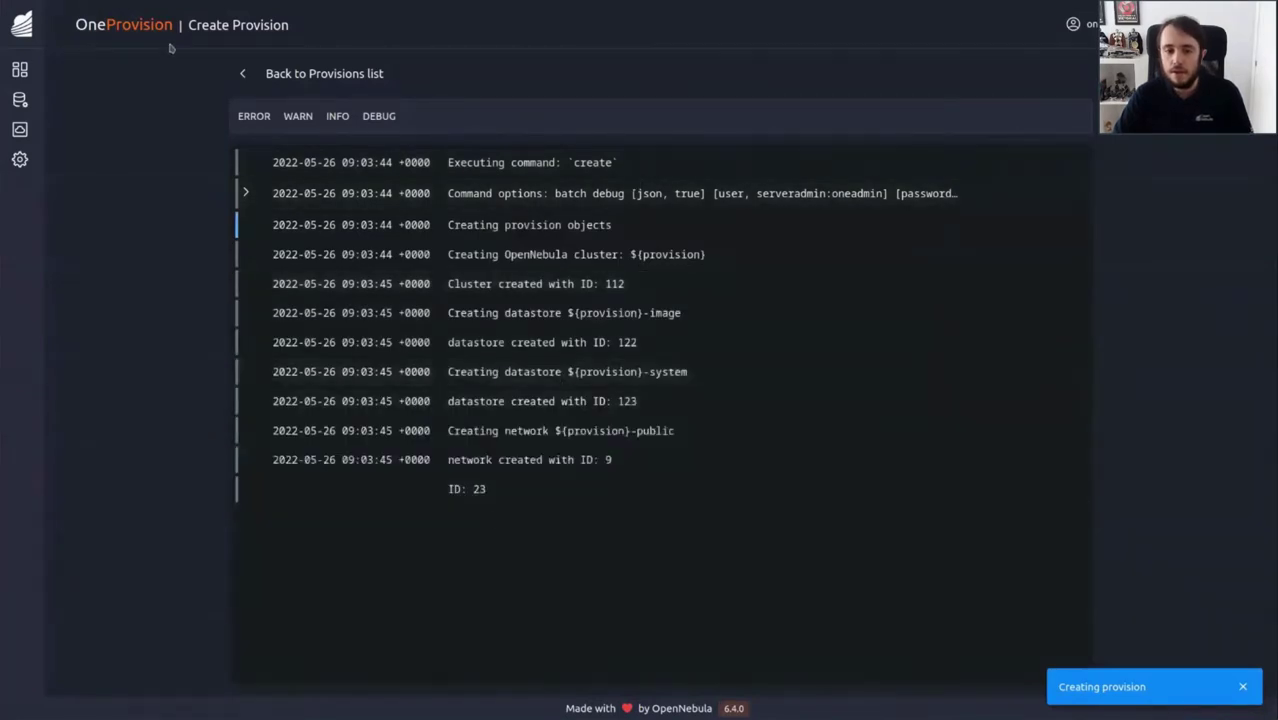
click(243, 75)
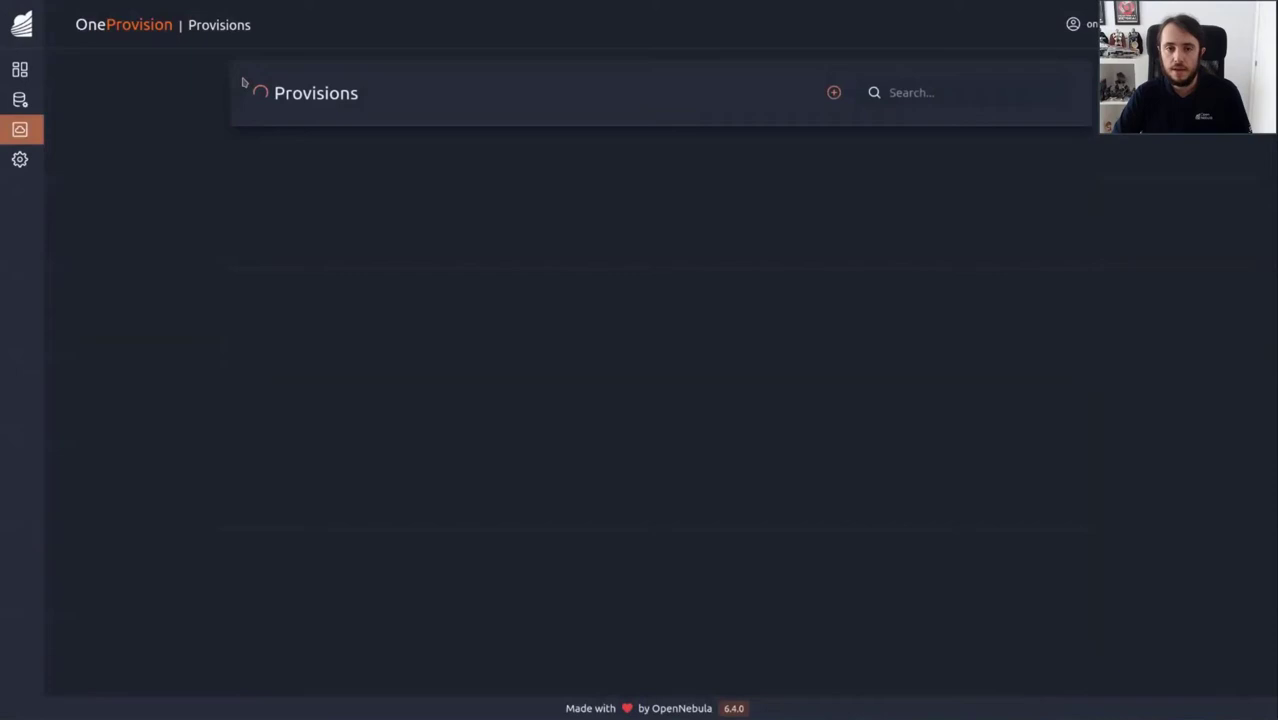
Start a second provision from the aws-edge-cluster template, using the aws-london provider
click(834, 92)
click(557, 553)
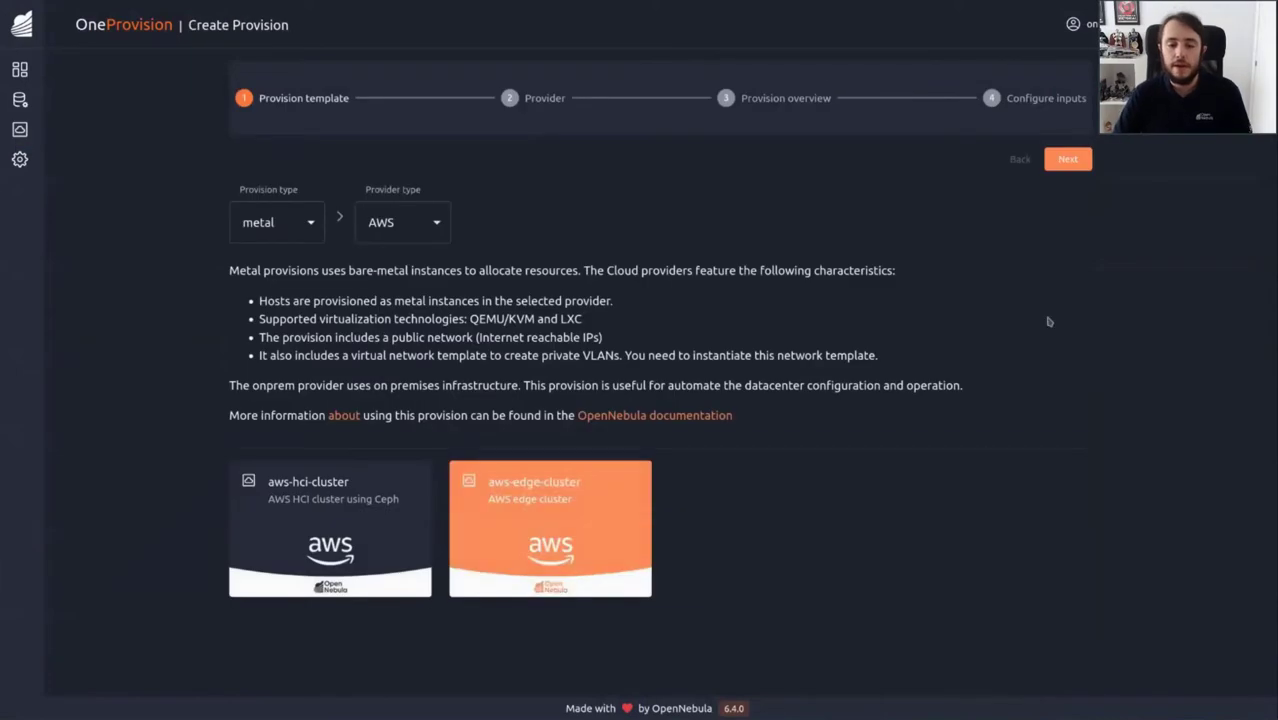
click(1068, 160)
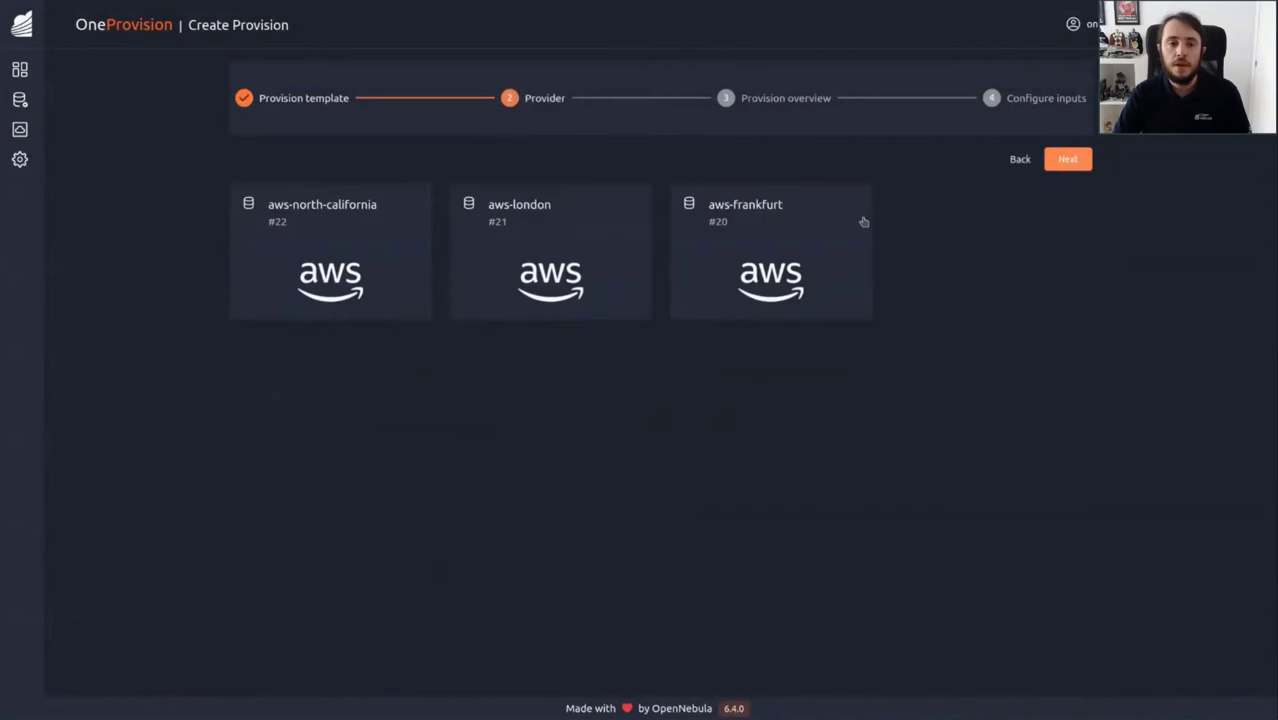
click(593, 280)
click(1068, 159)
Name the provision aws-edge-cluster-london, create it with the default inputs, and return to the provisions list
click(339, 210)
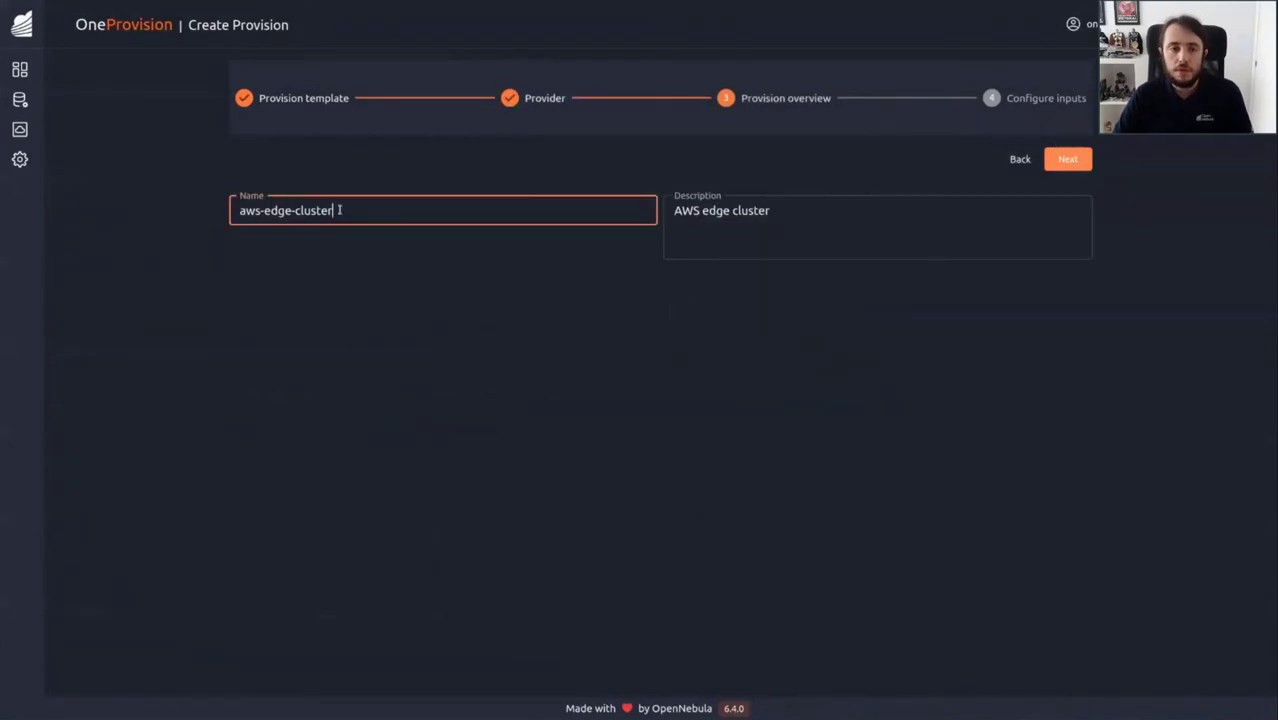
text(-london)
click(1088, 163)
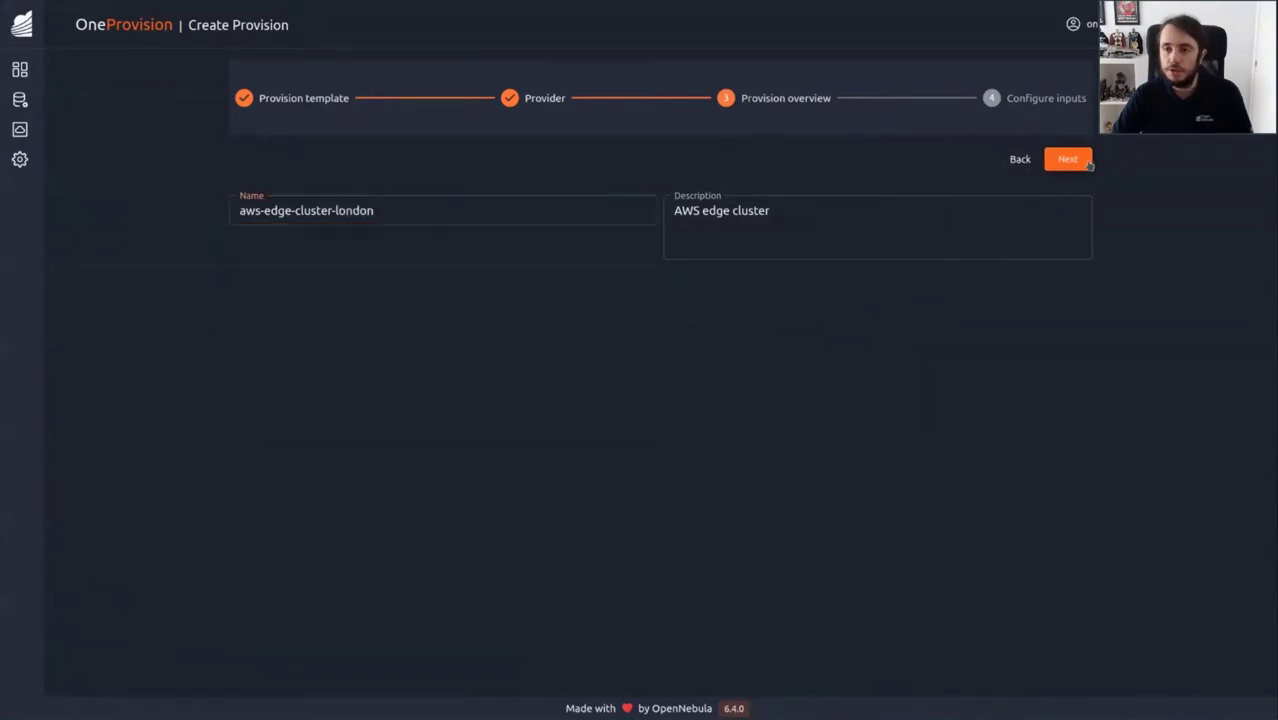
click(1090, 166)
click(246, 74)
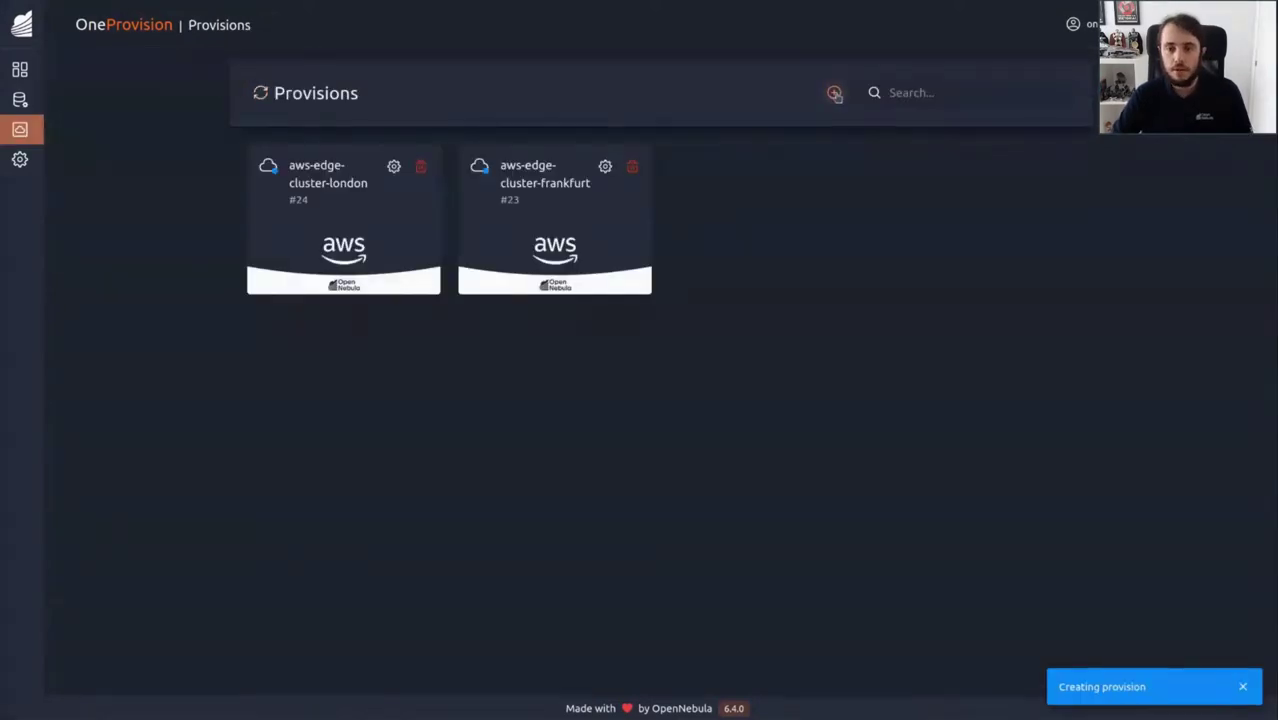
Start a third provision from the aws-edge-cluster template, using the aws-north-california provider
click(834, 92)
click(624, 476)
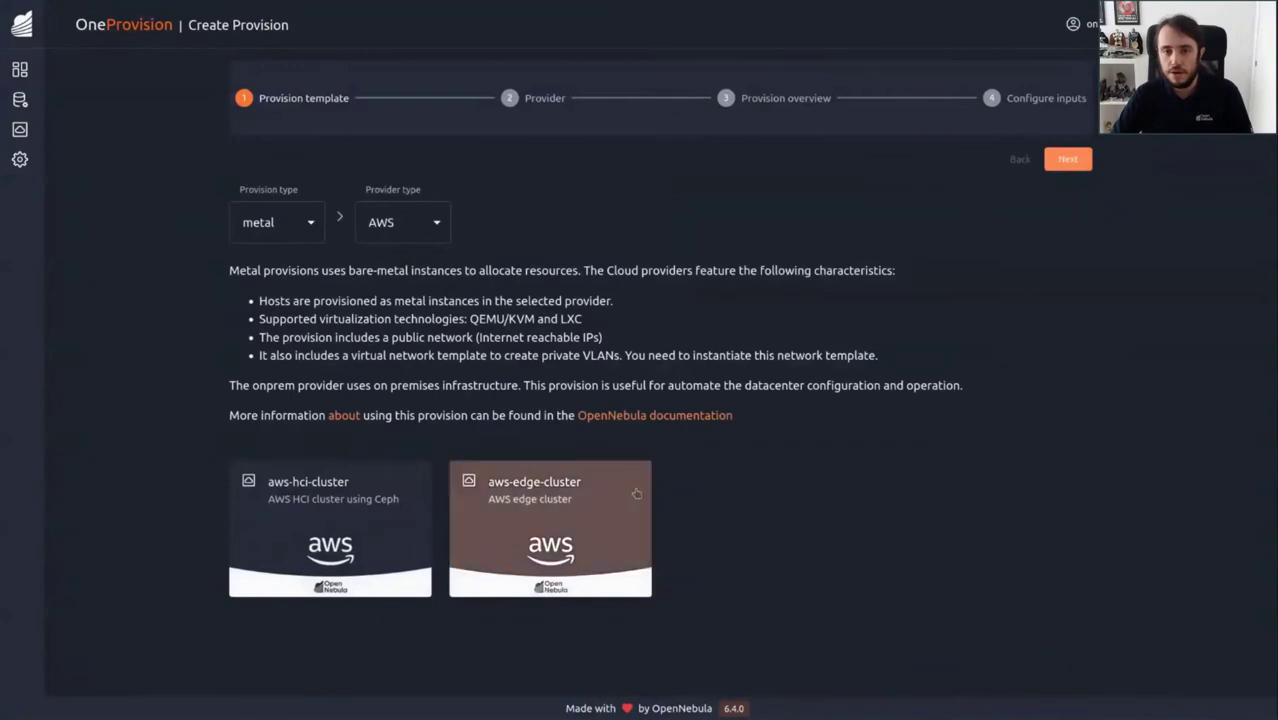
click(1072, 162)
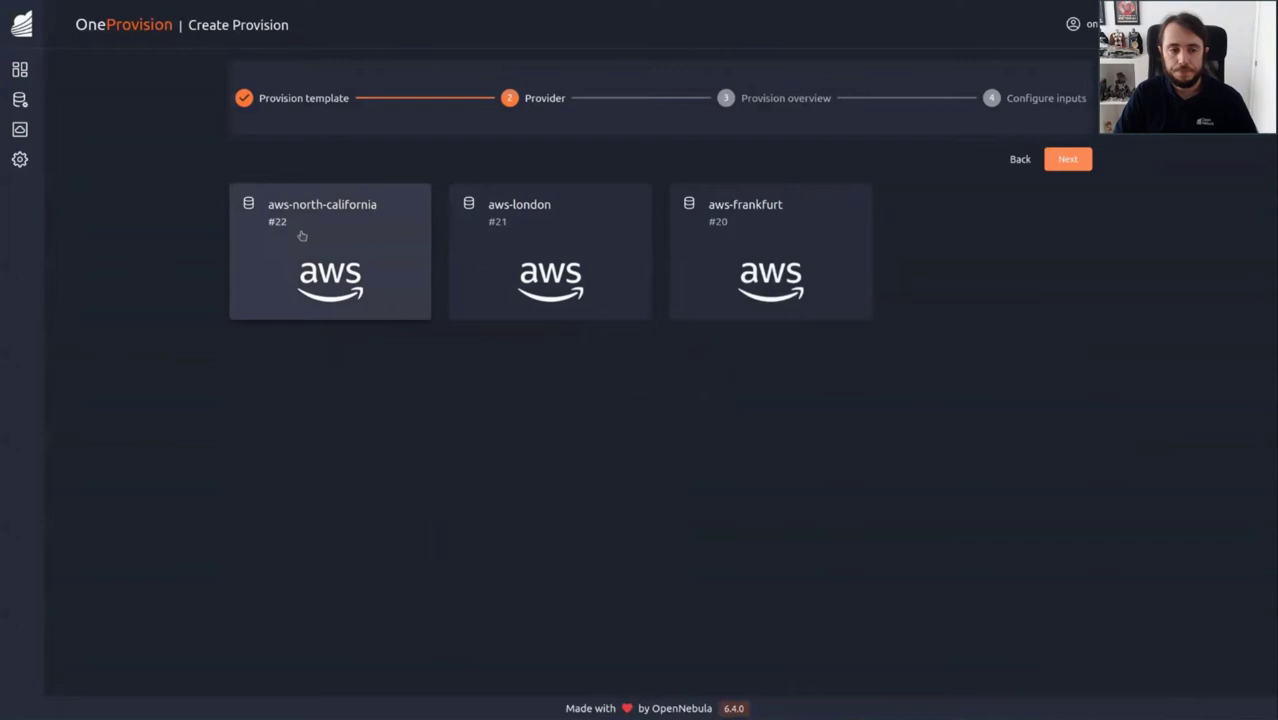
click(301, 235)
click(1066, 160)
Name the provision aws-edge-cluster-north-california, create it with the default inputs, and return to the provisions list
click(352, 212)
text(-north-calif)
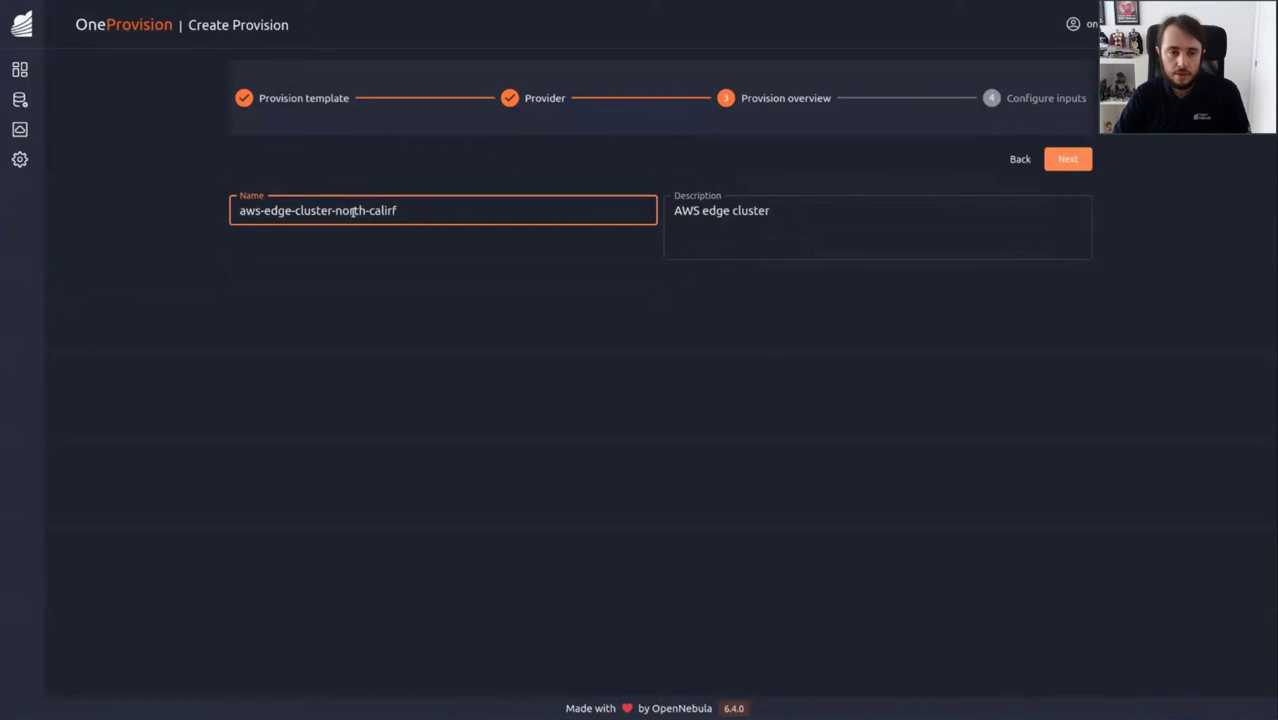
text(ornia)
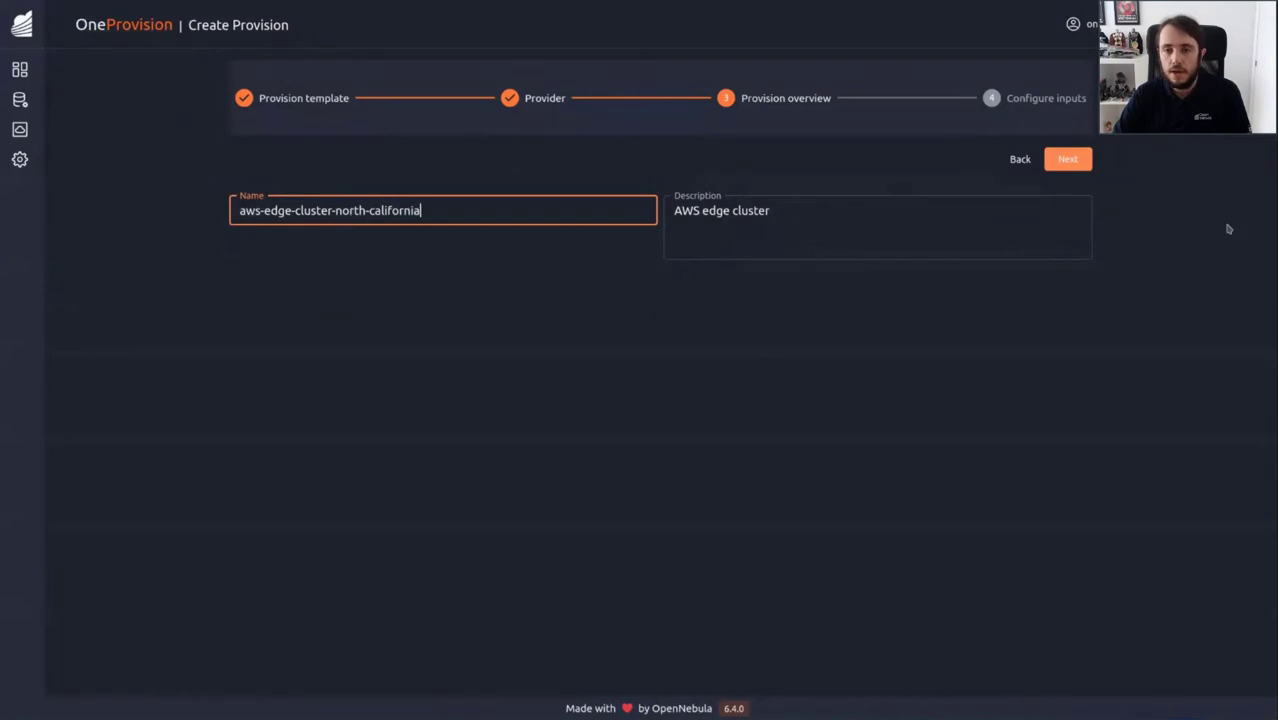
click(1084, 166)
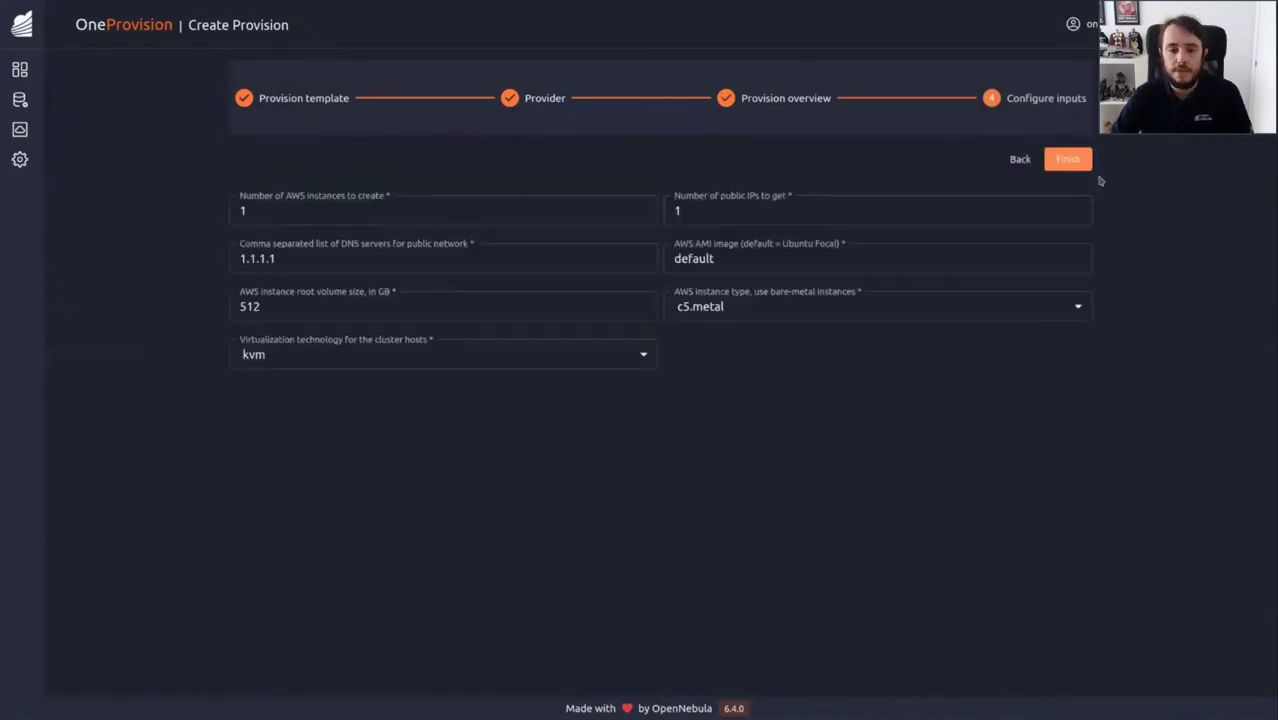
click(1068, 160)
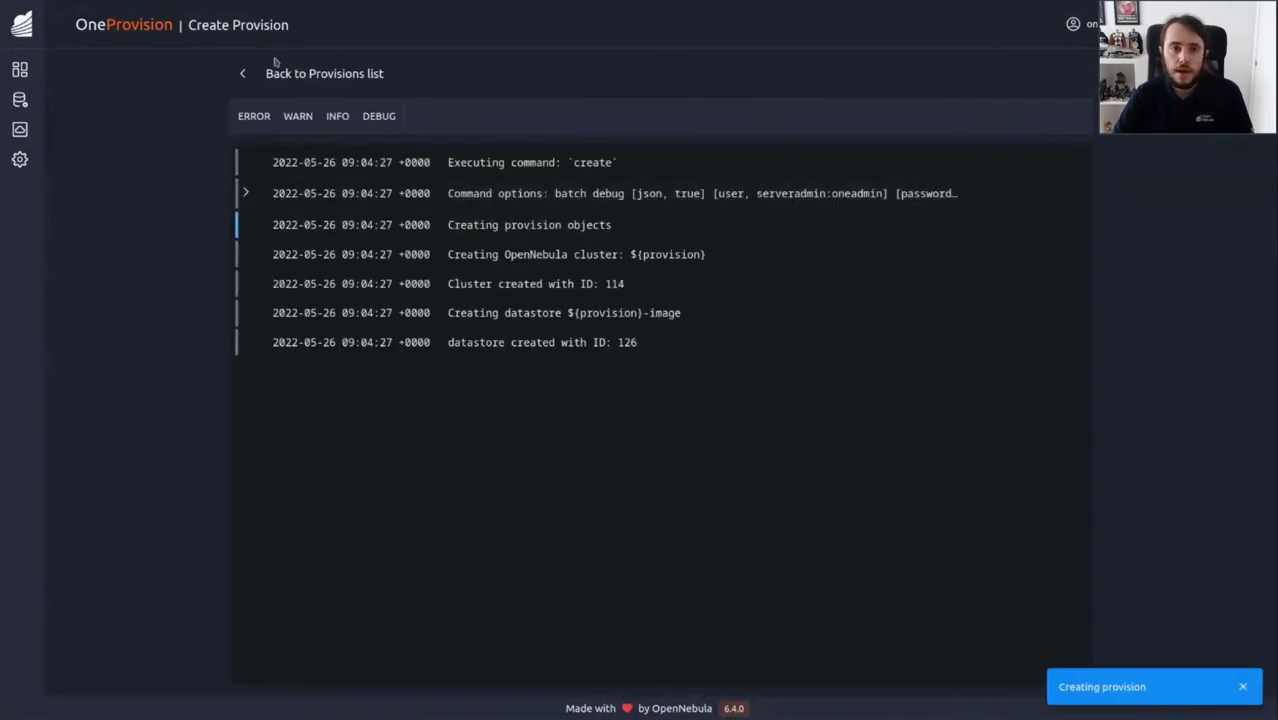
click(239, 73)
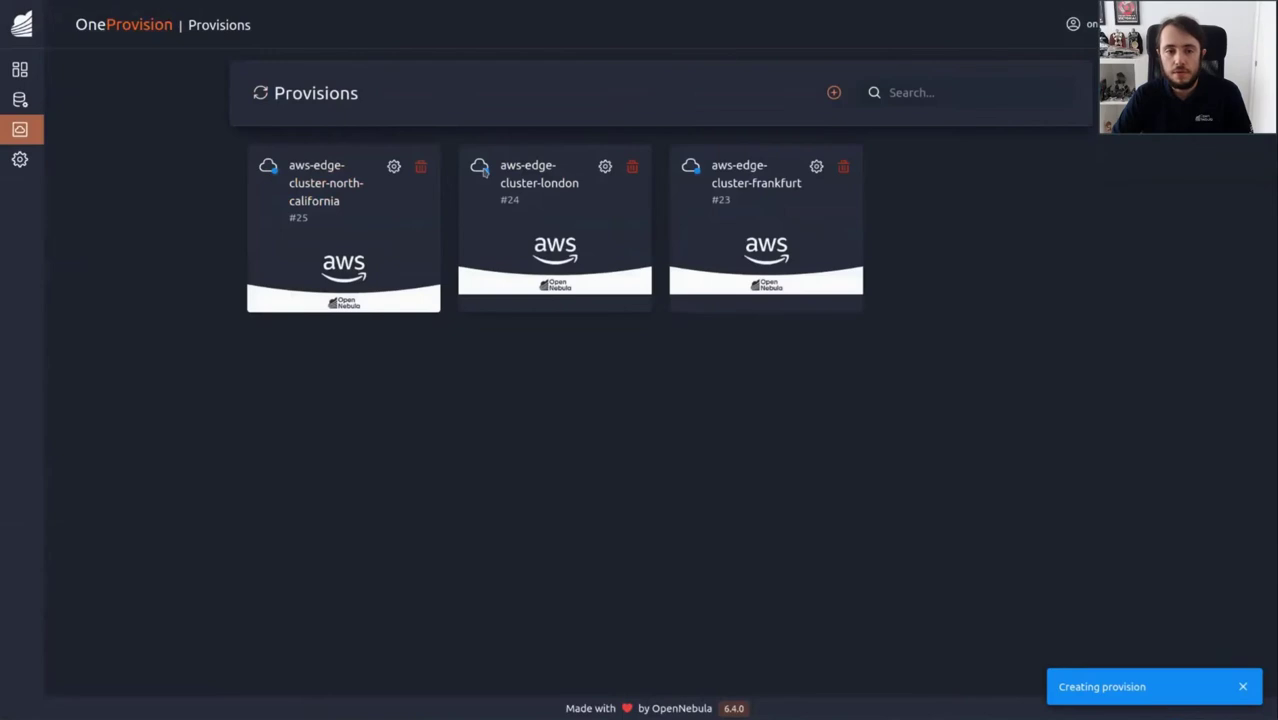
Check the state of the three provisions, and review the clusters and hosts in OpenNebula Sunstone
mouse_move(486, 173)
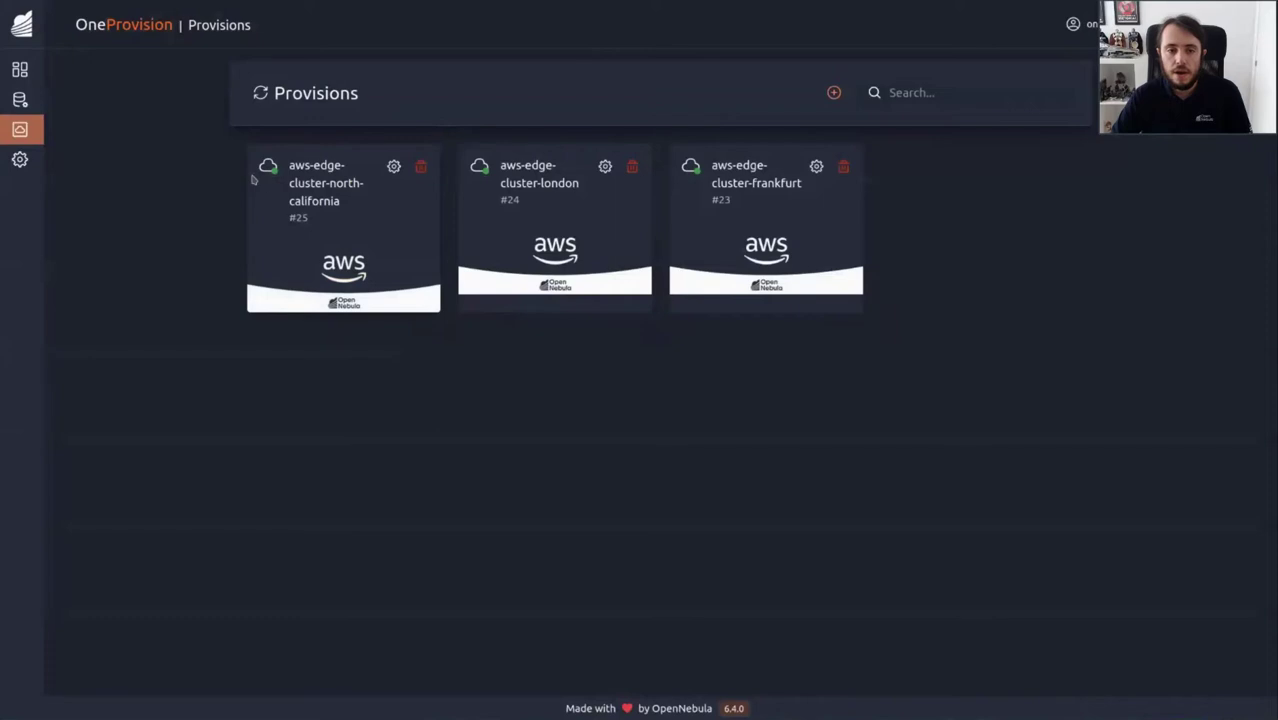
mouse_move(275, 176)
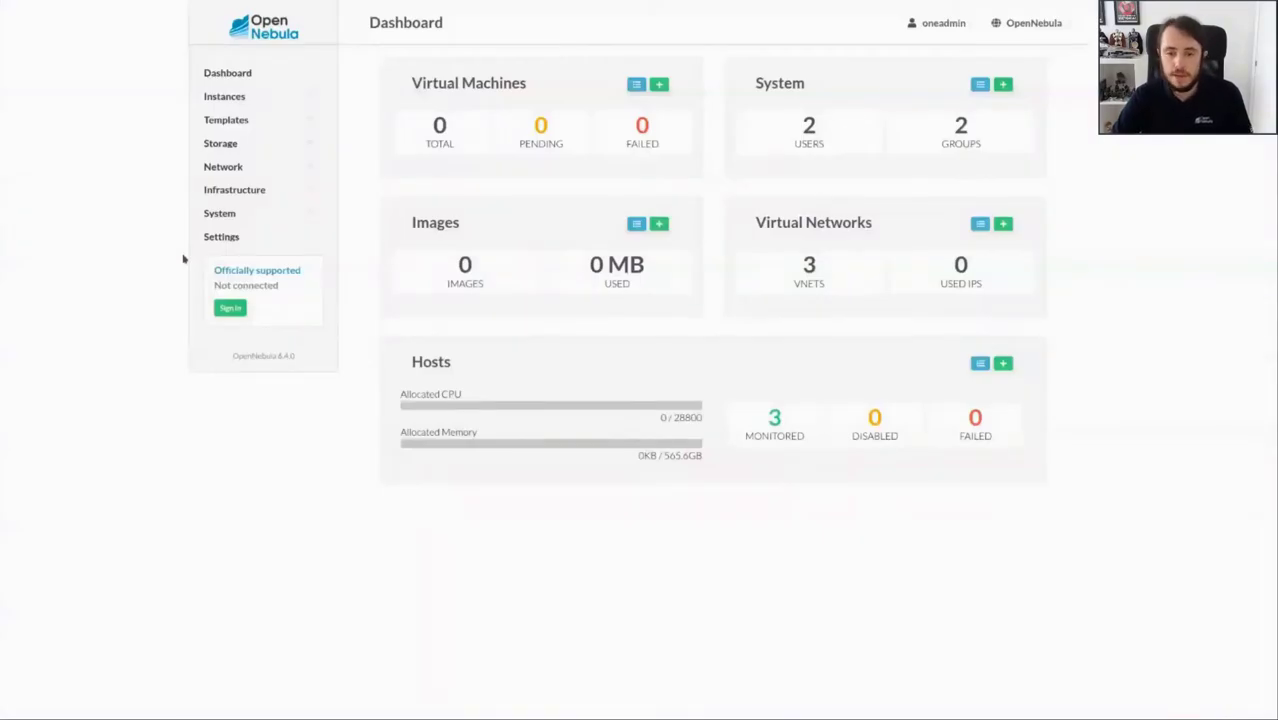
click(228, 191)
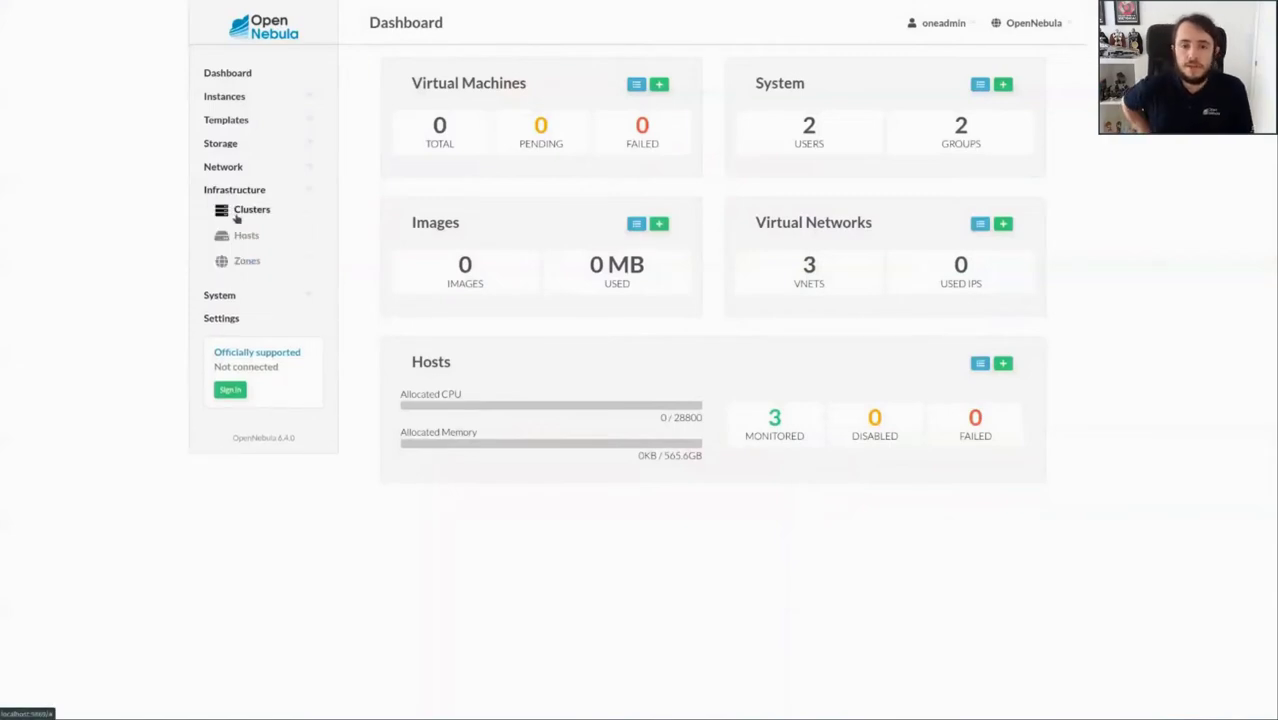
click(240, 212)
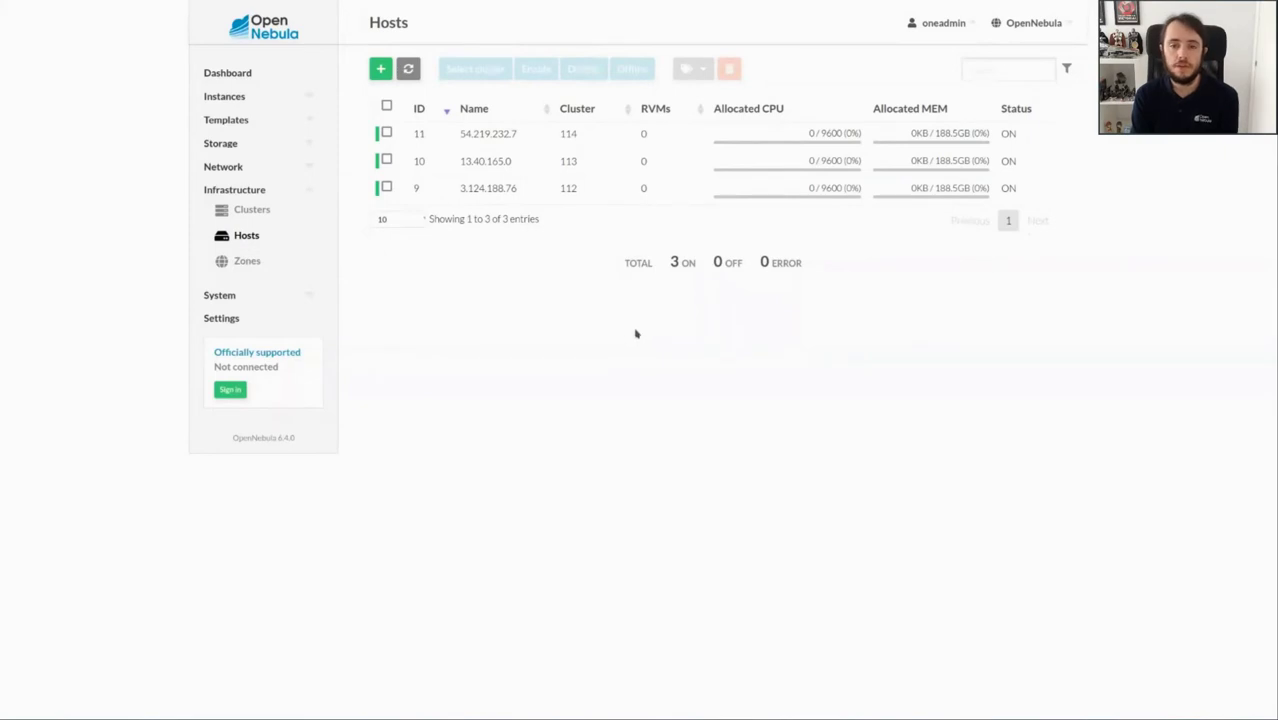
Download the Service WordPress - KVM marketplace app to the default datastore and dismiss the notifications
click(214, 145)
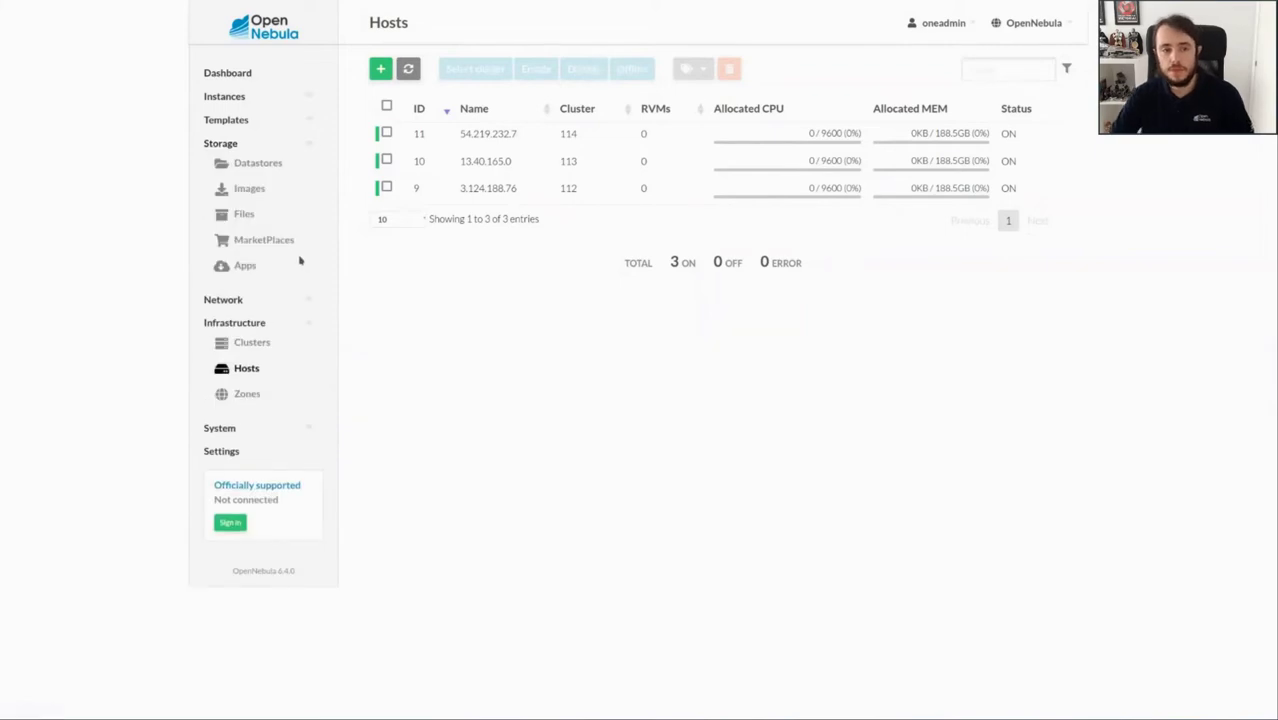
click(267, 266)
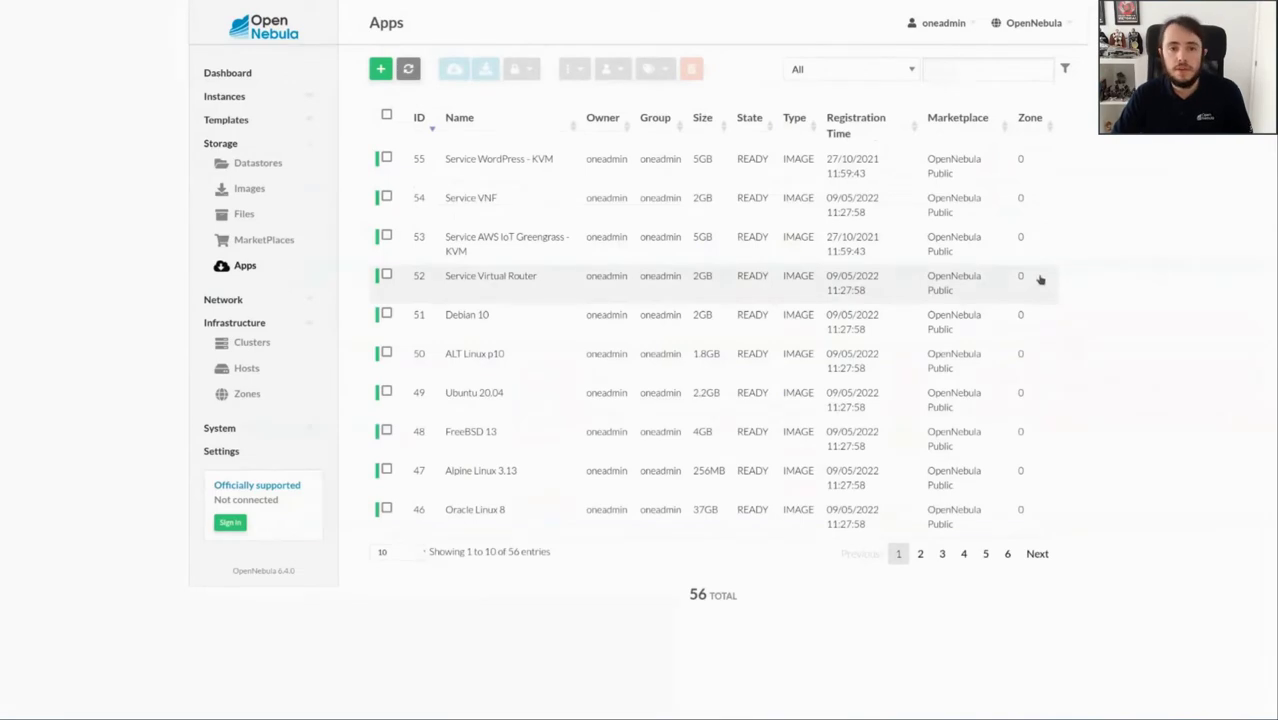
click(524, 171)
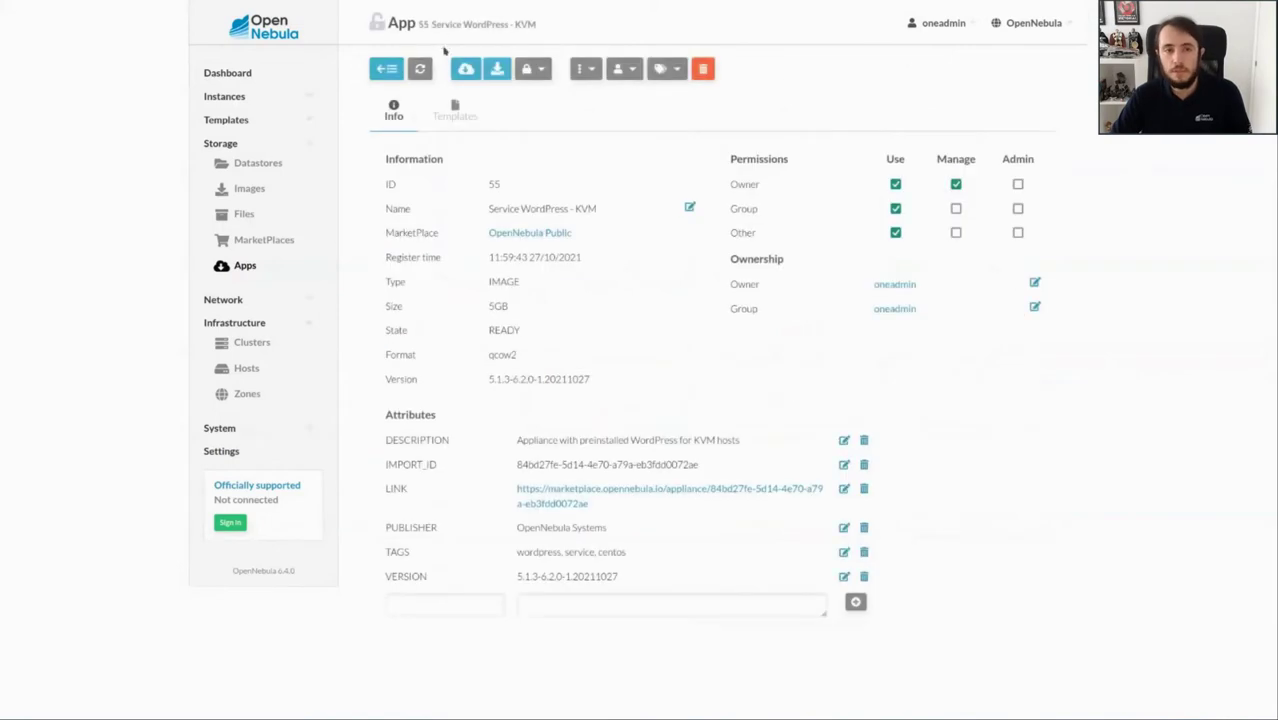
click(466, 70)
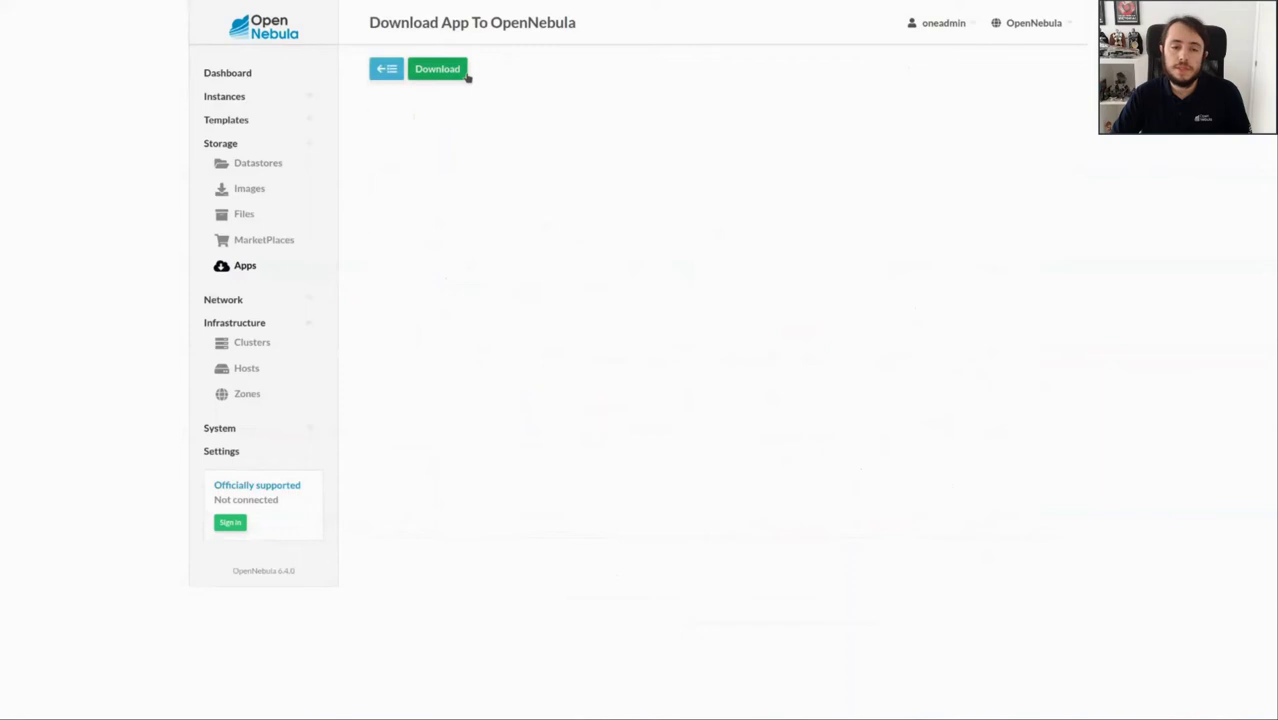
click(455, 460)
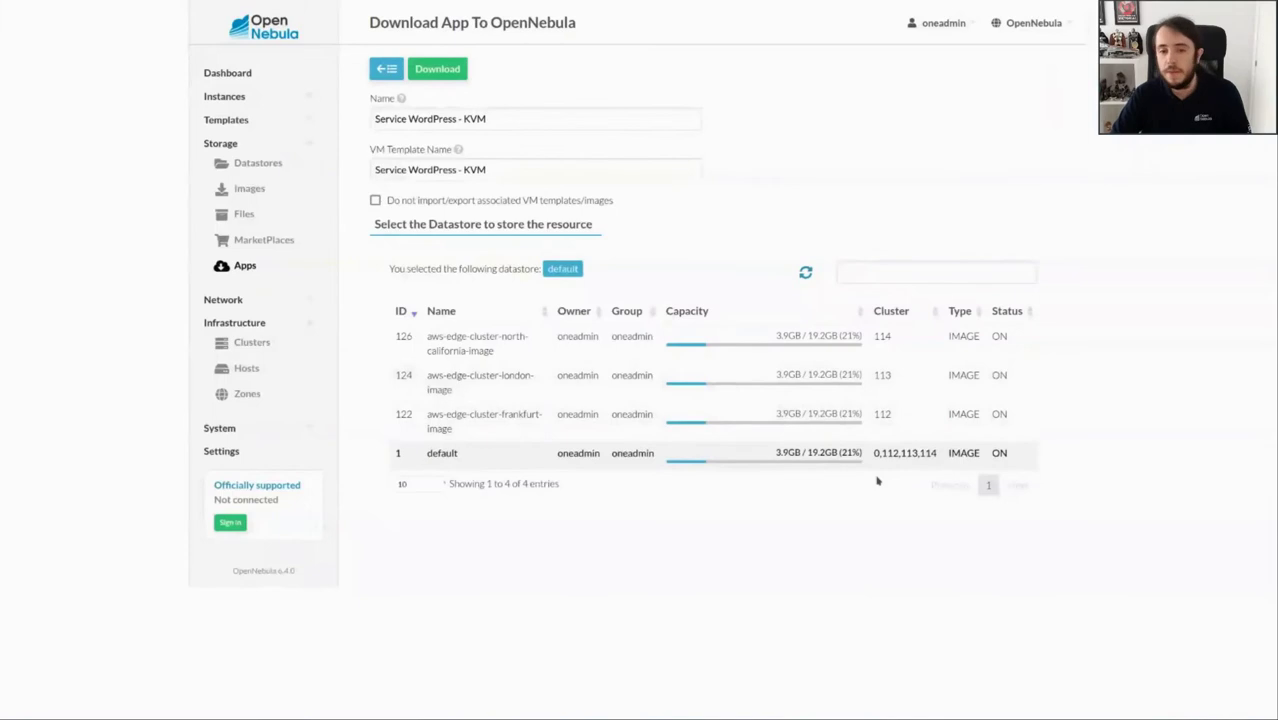
click(444, 68)
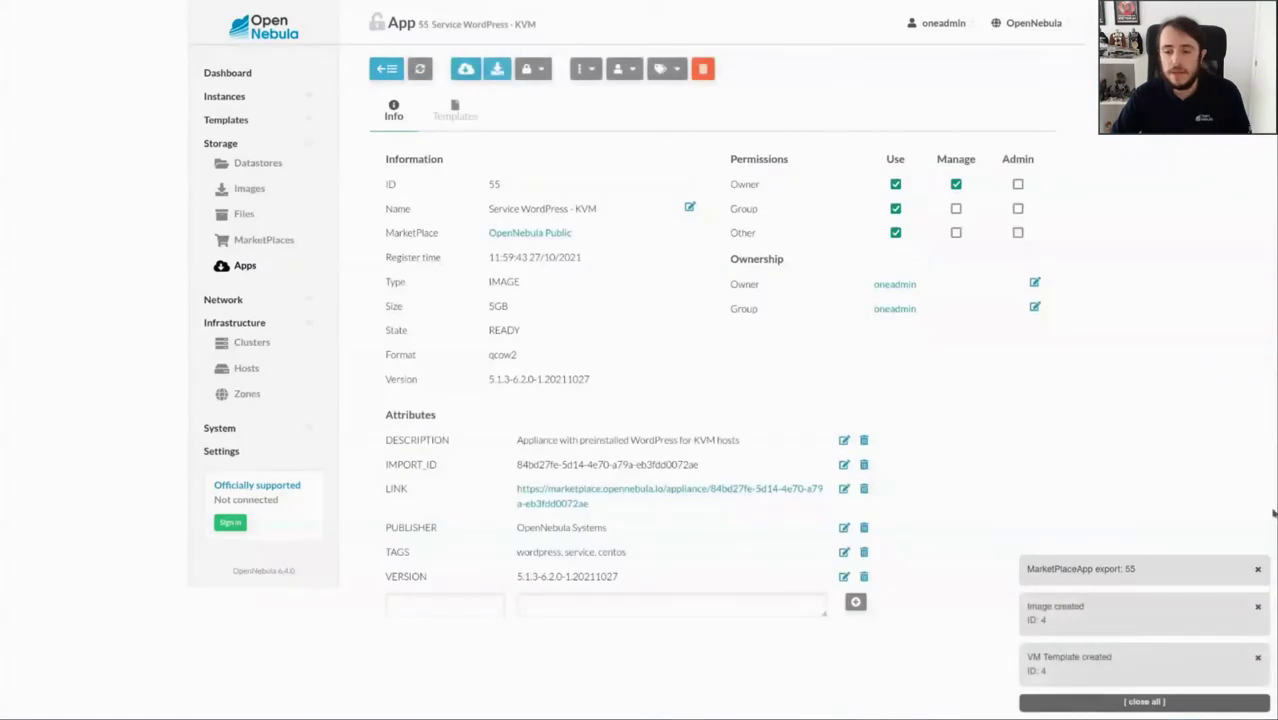
click(1110, 704)
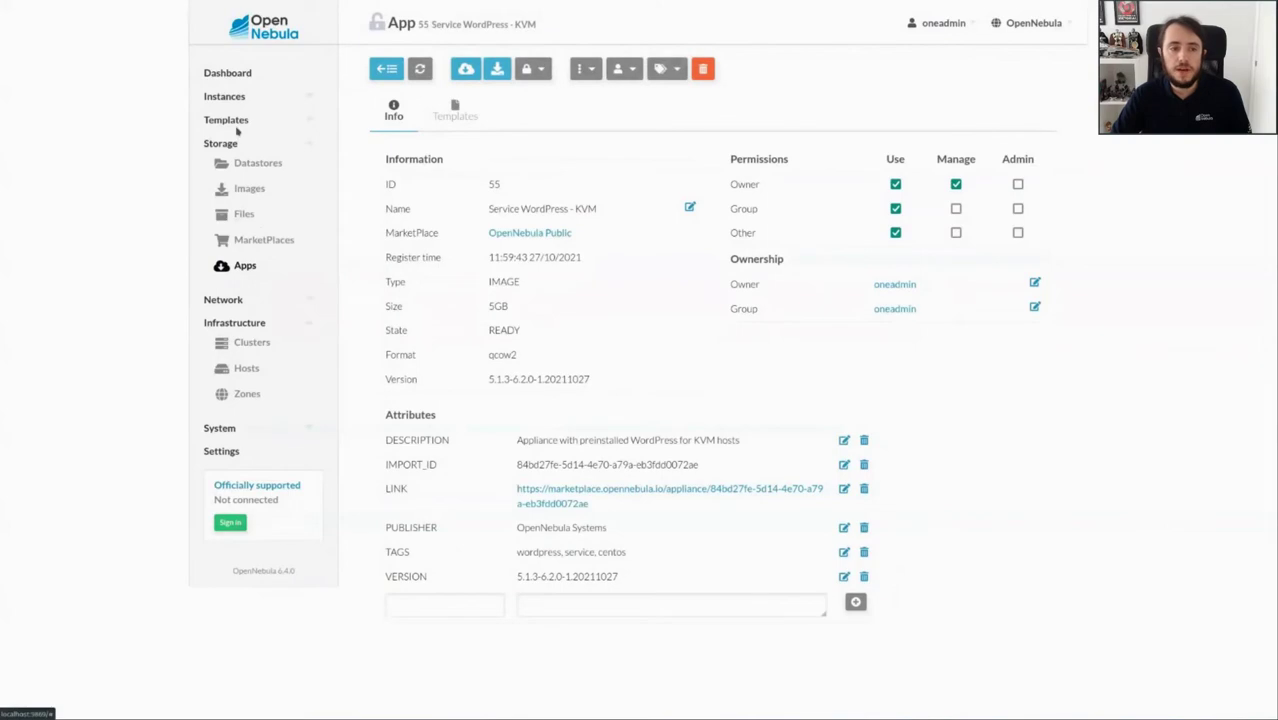
Check the status of the downloaded WordPress image and the details of its VM template
click(250, 190)
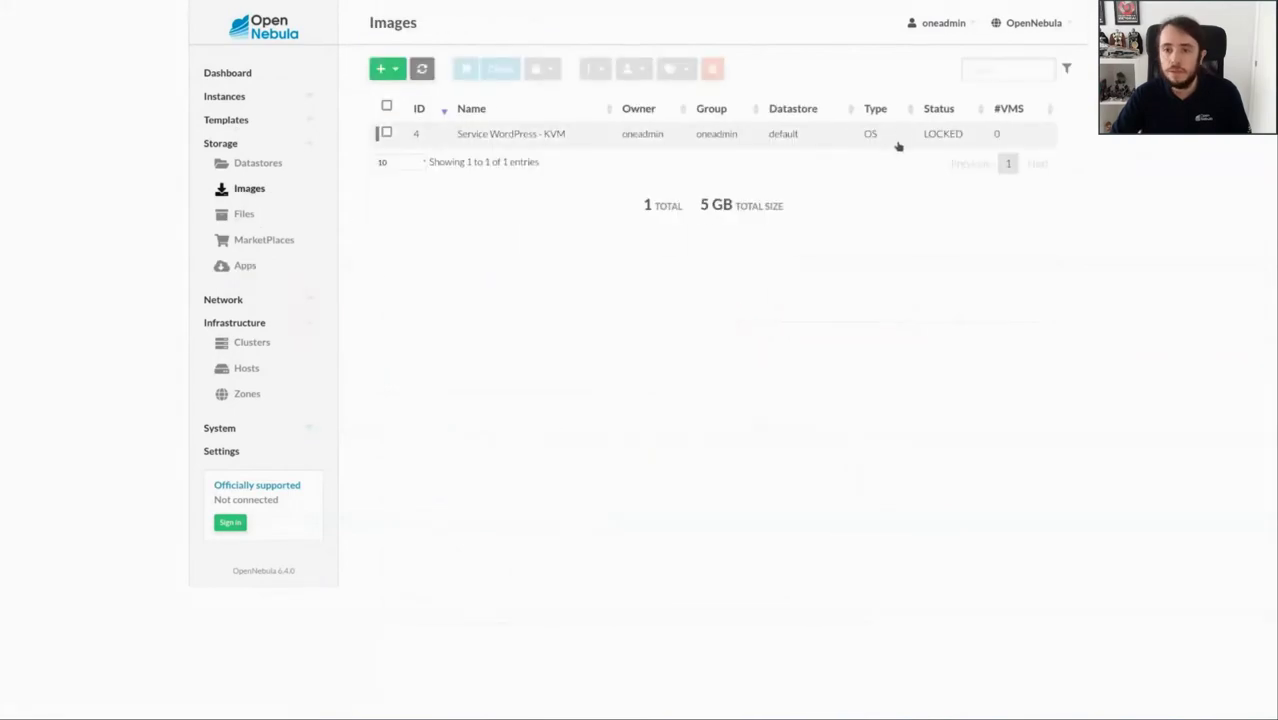
click(243, 120)
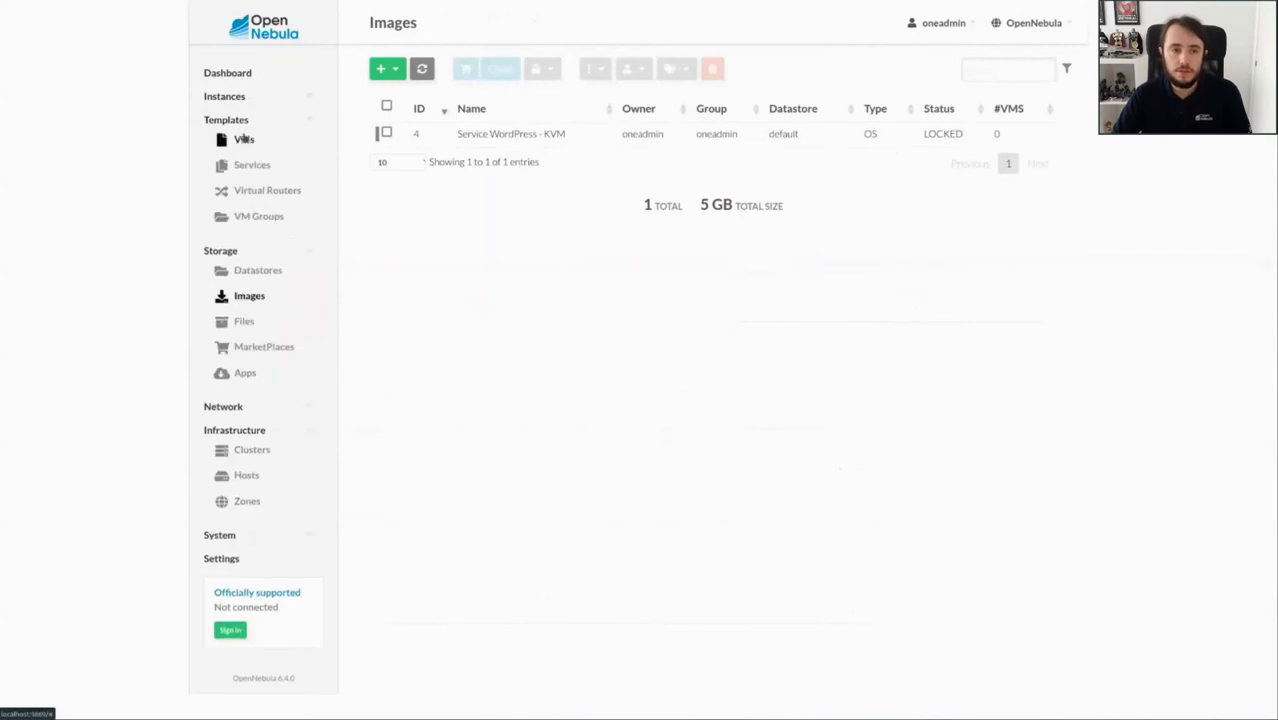
click(571, 132)
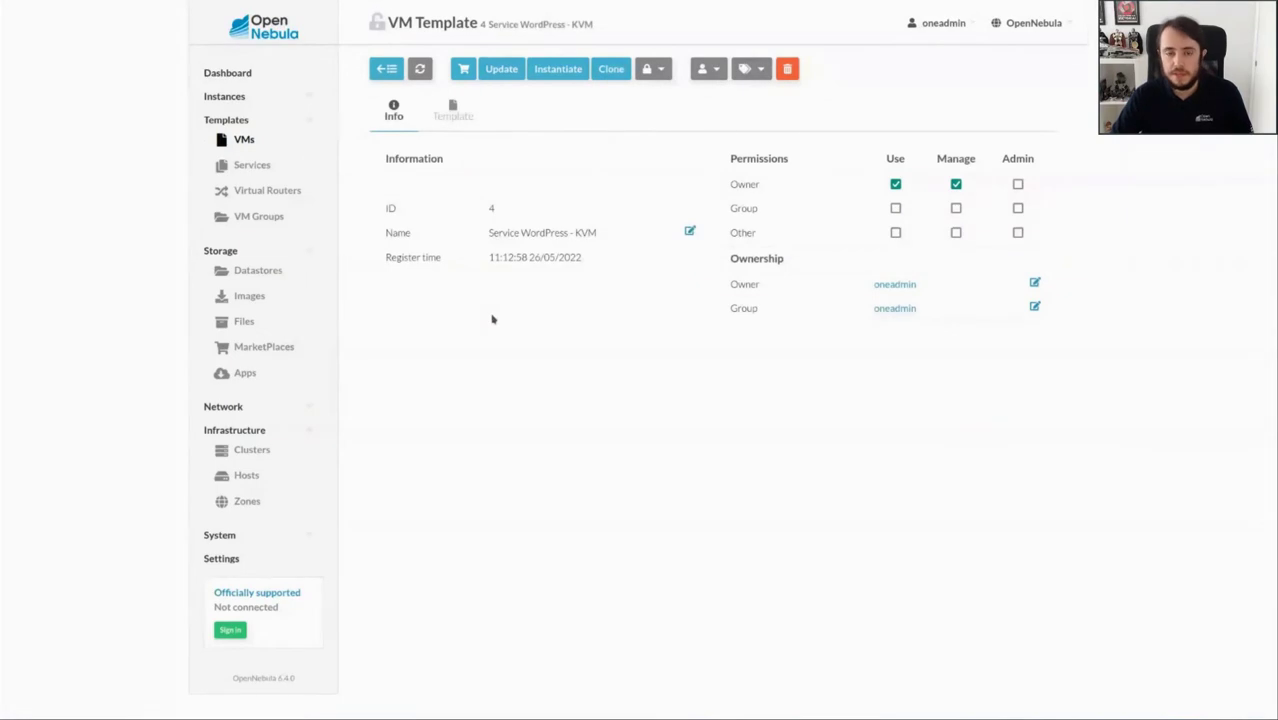
click(236, 297)
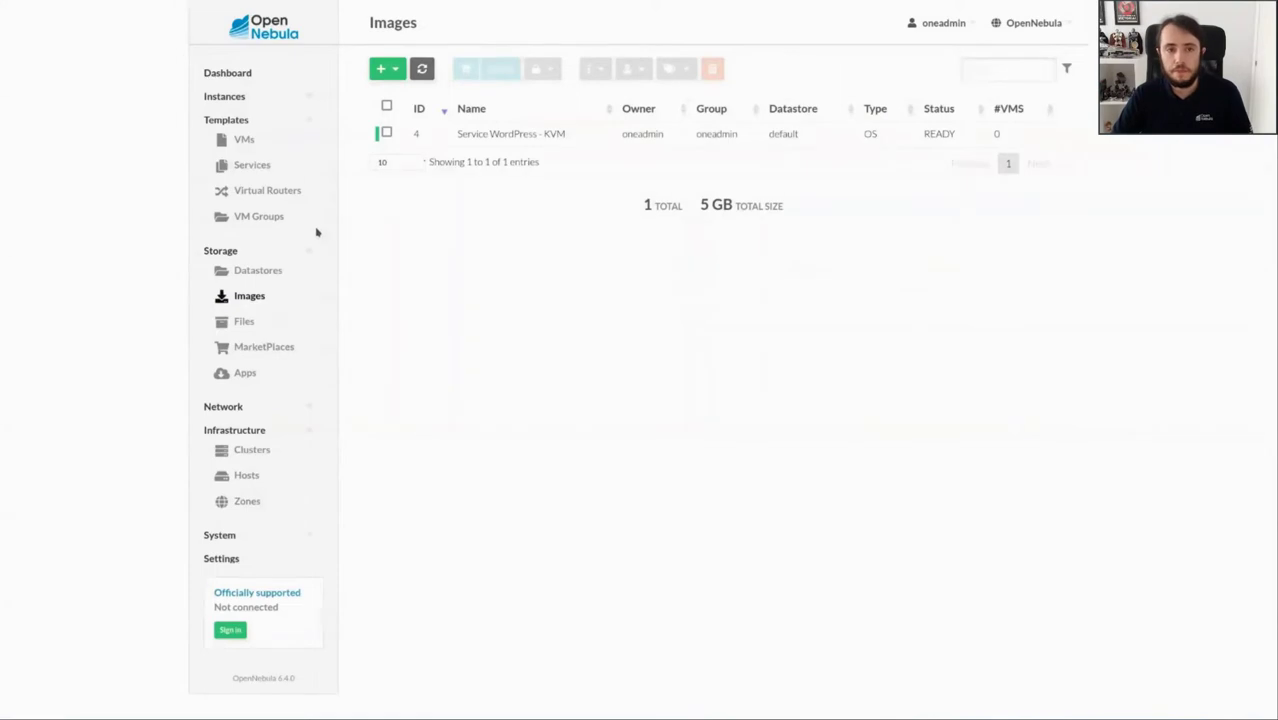
Open the instantiation form for the Service WordPress - KVM template and look through its options
click(247, 140)
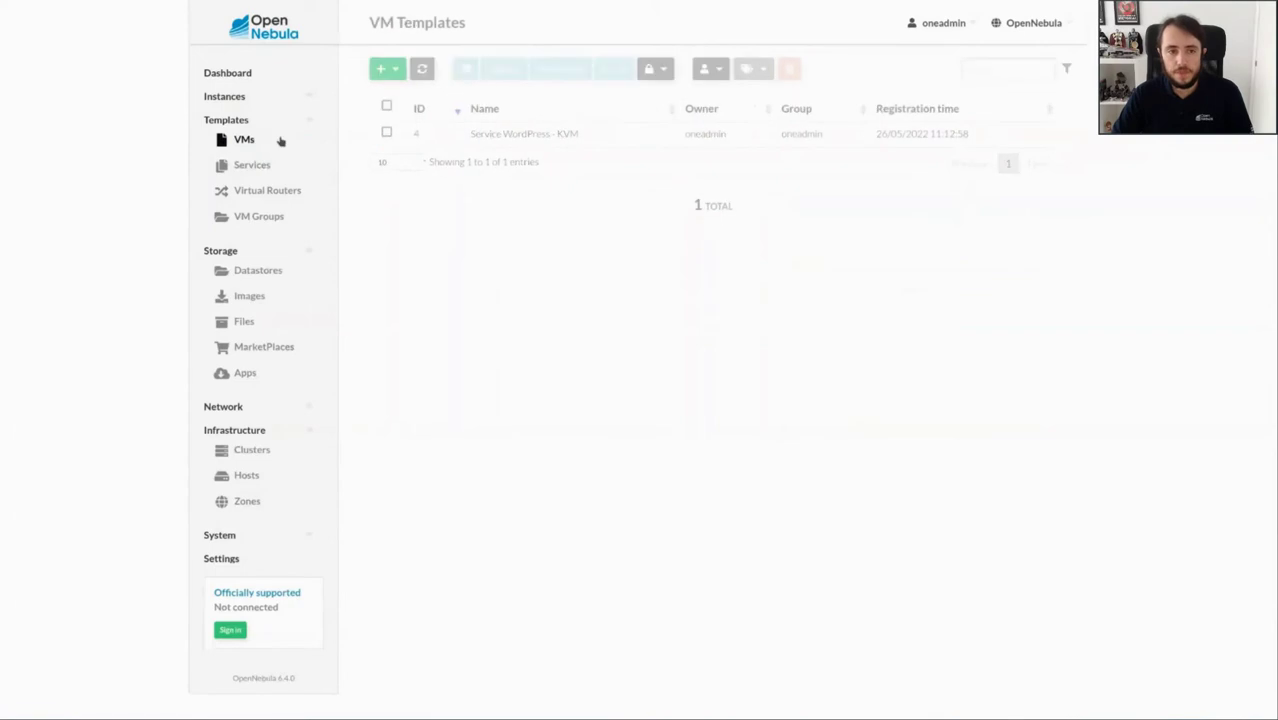
click(386, 132)
click(548, 72)
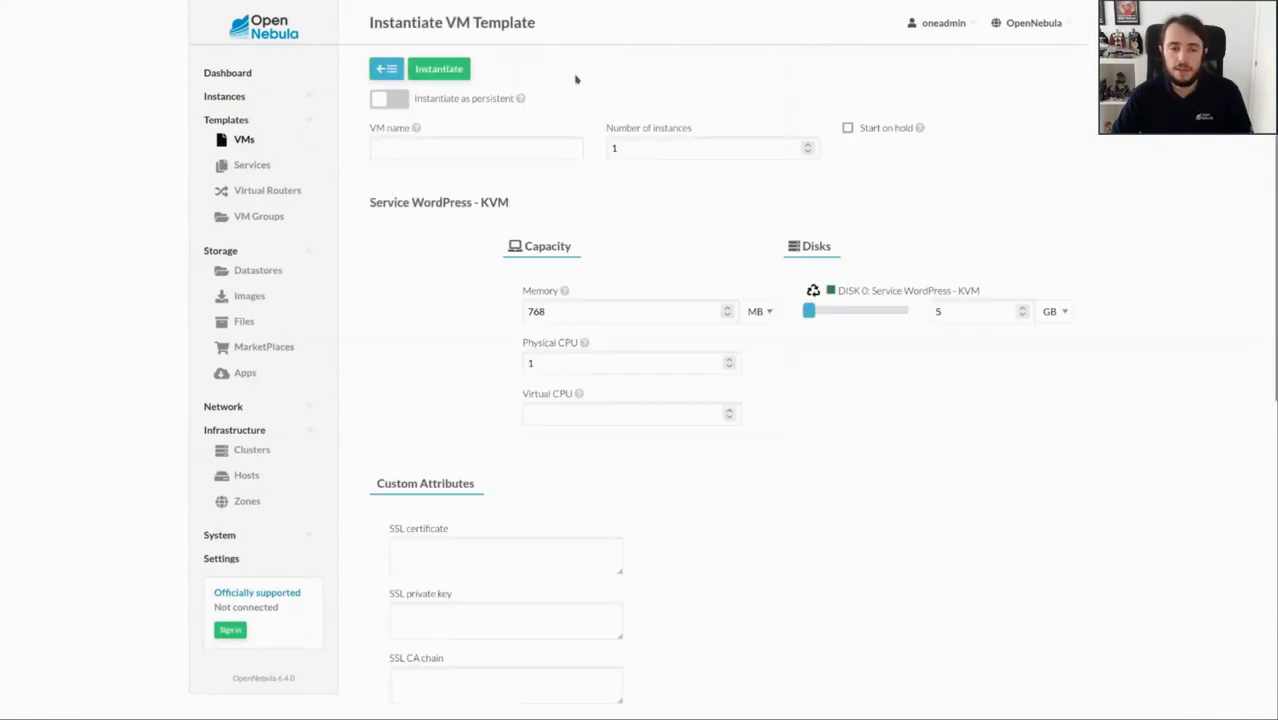
scroll(787, 344, down, 5)
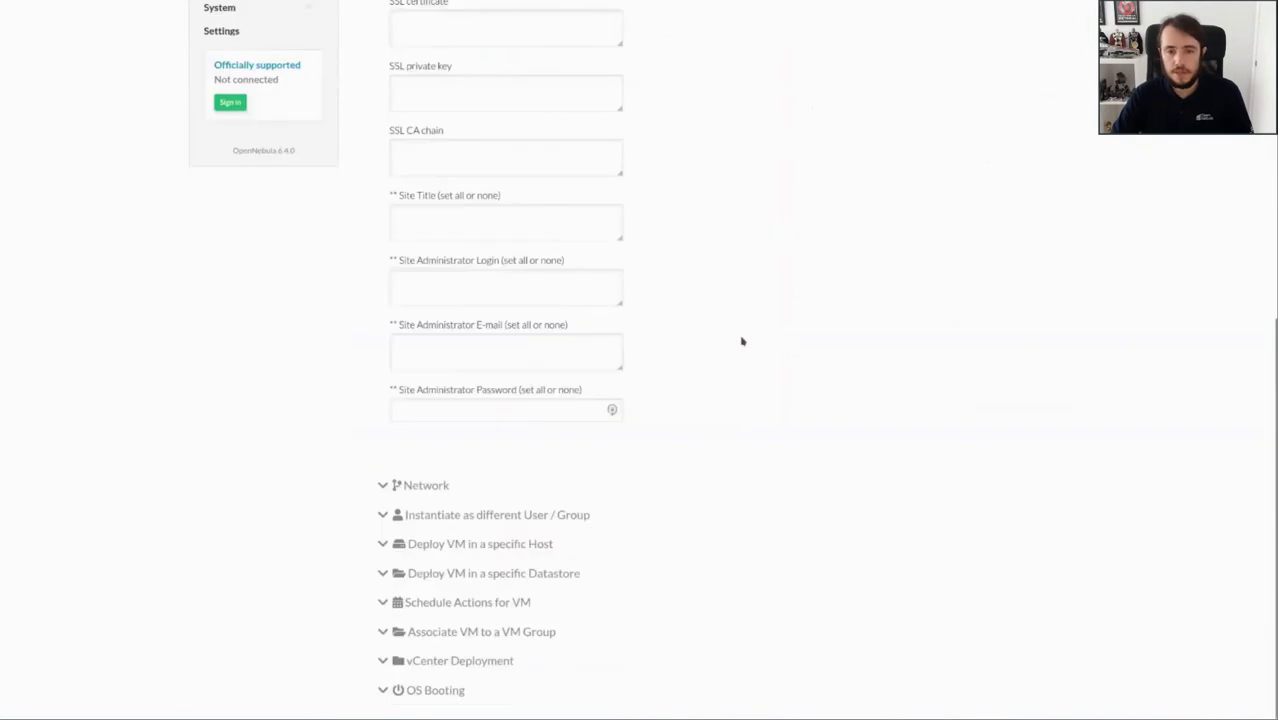
scroll(742, 341, up, 3)
scroll(659, 348, down, 3)
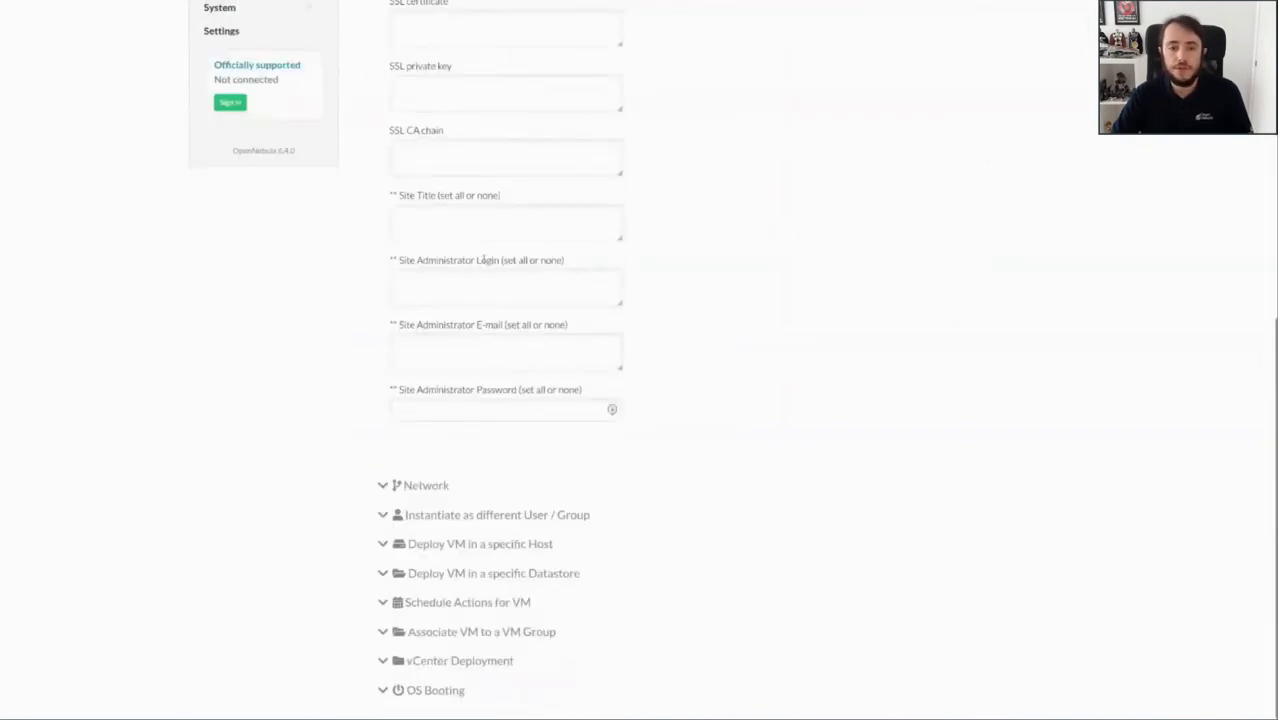
Add a network interface on one of the listed edge cluster networks and instantiate the first WordPress VM
click(434, 486)
scroll(434, 482, down, 1)
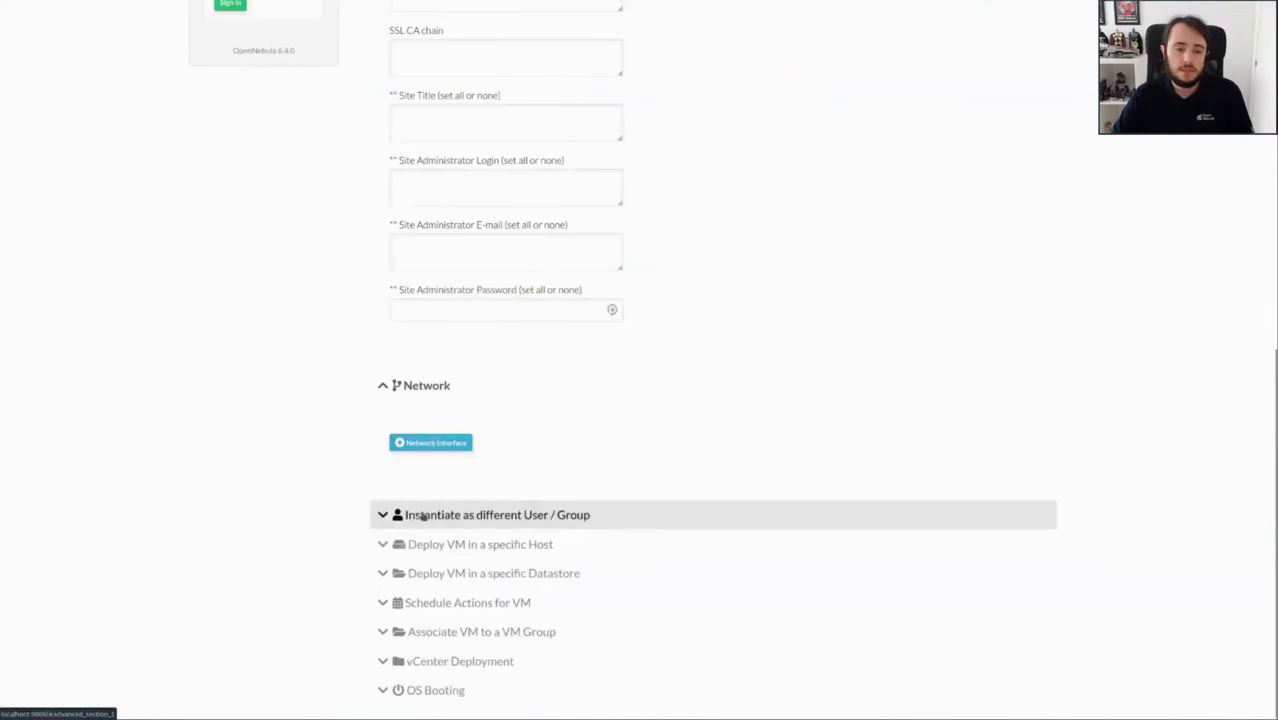
click(433, 442)
scroll(705, 354, down, 6)
scroll(698, 357, up, 1)
click(557, 293)
scroll(953, 434, up, 15)
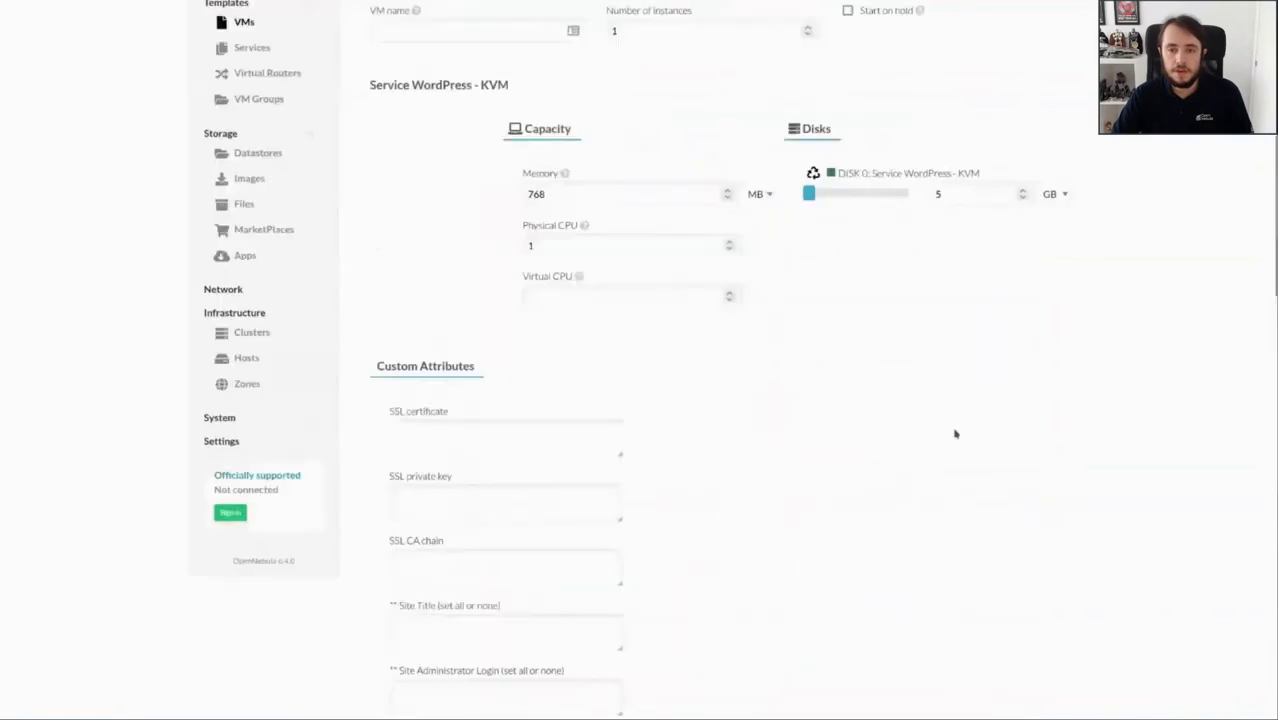
click(445, 72)
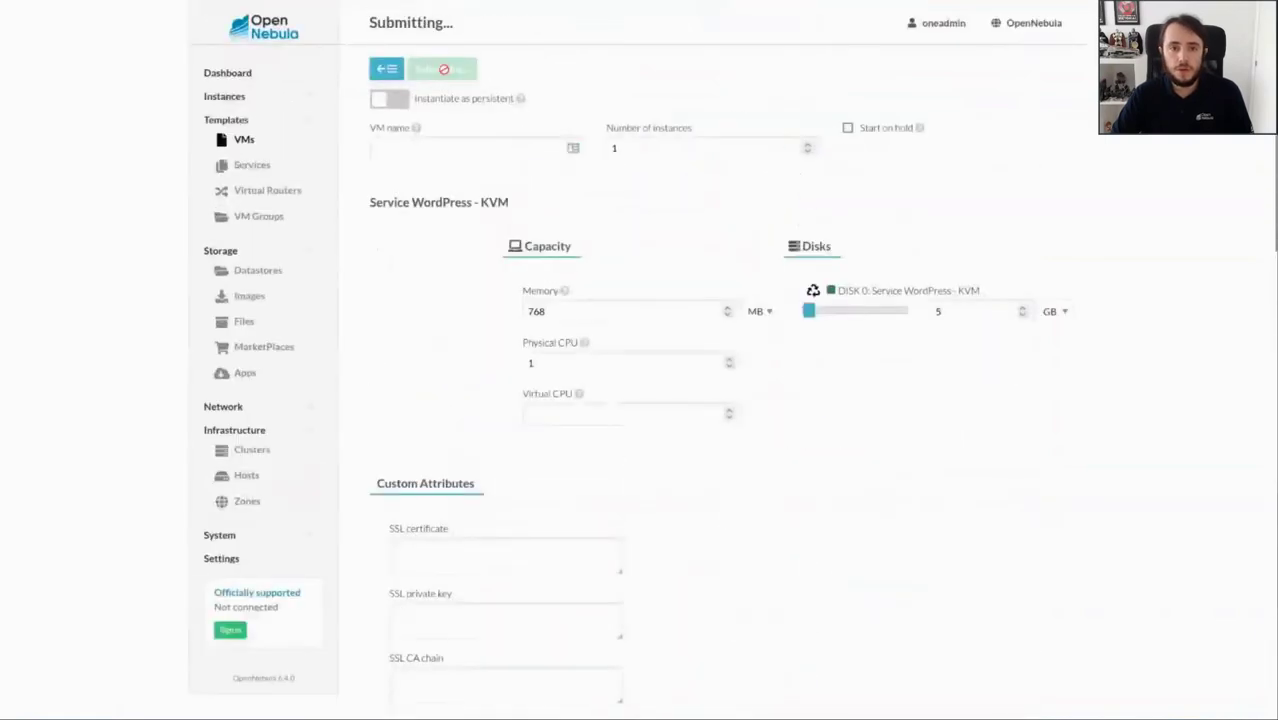
Instantiate a second VM from the WordPress template with a network interface on another edge cluster network
click(556, 70)
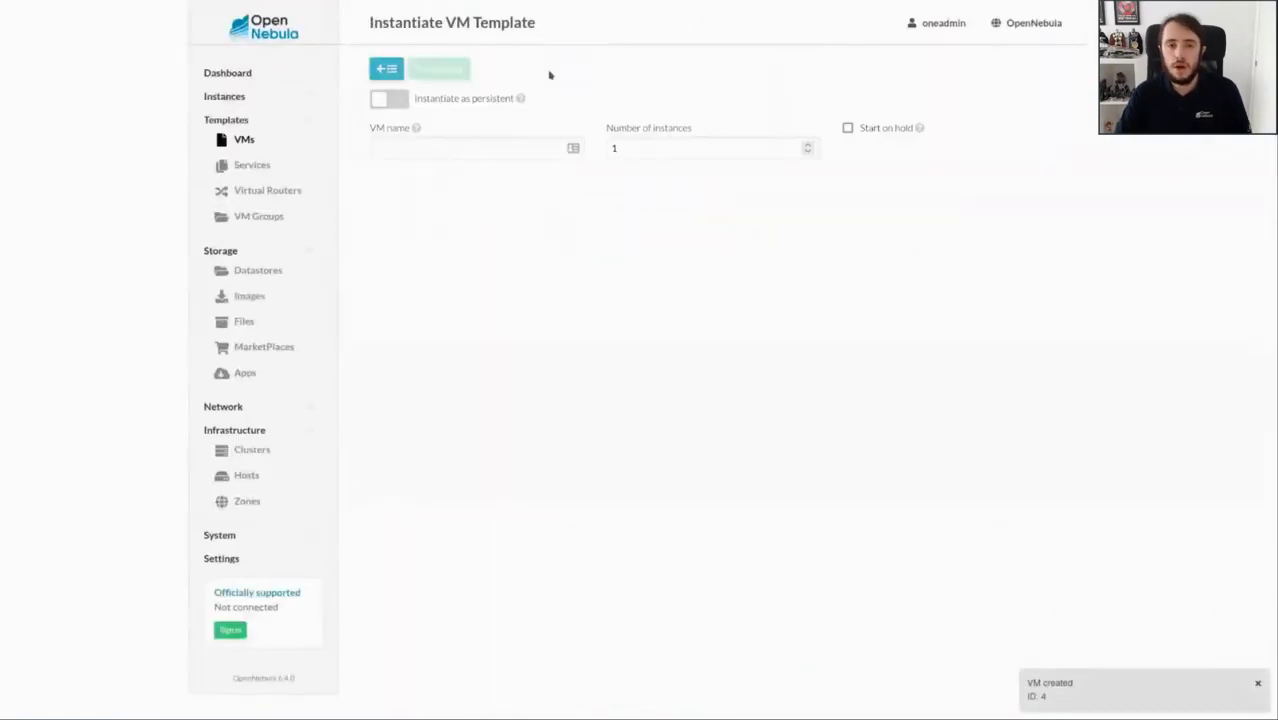
scroll(416, 391, down, 5)
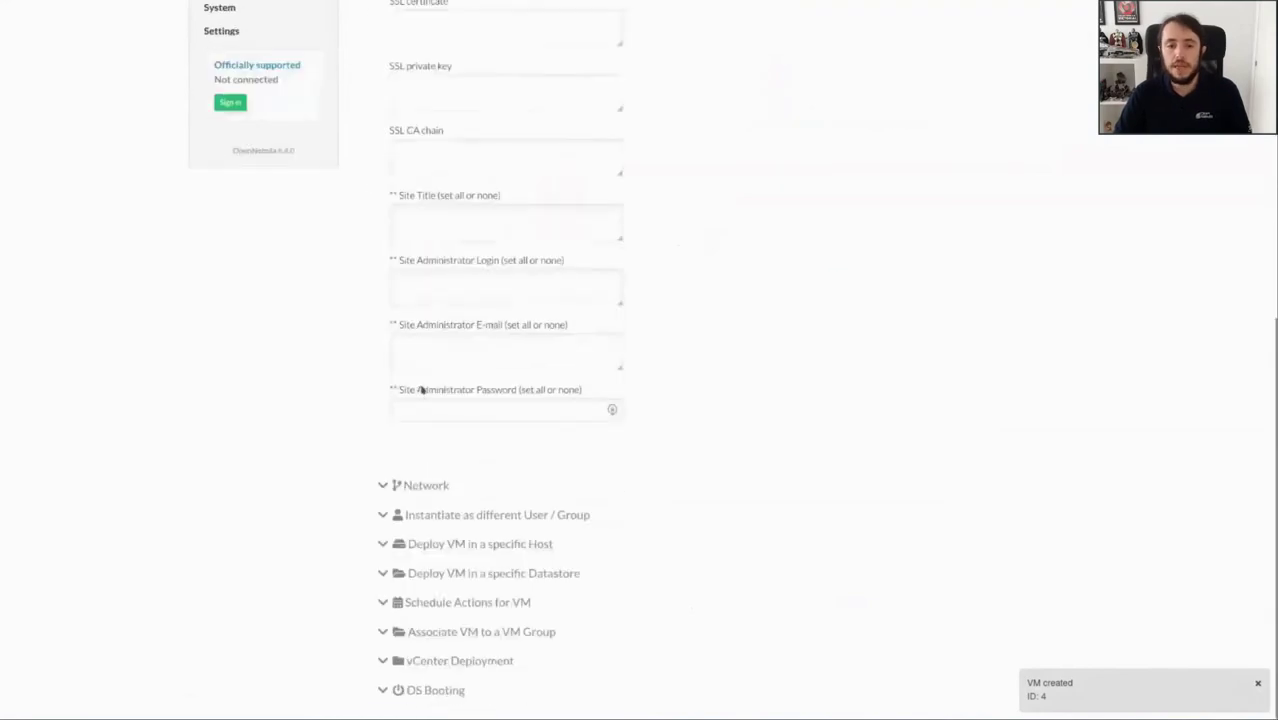
click(422, 484)
click(432, 543)
scroll(480, 545, down, 4)
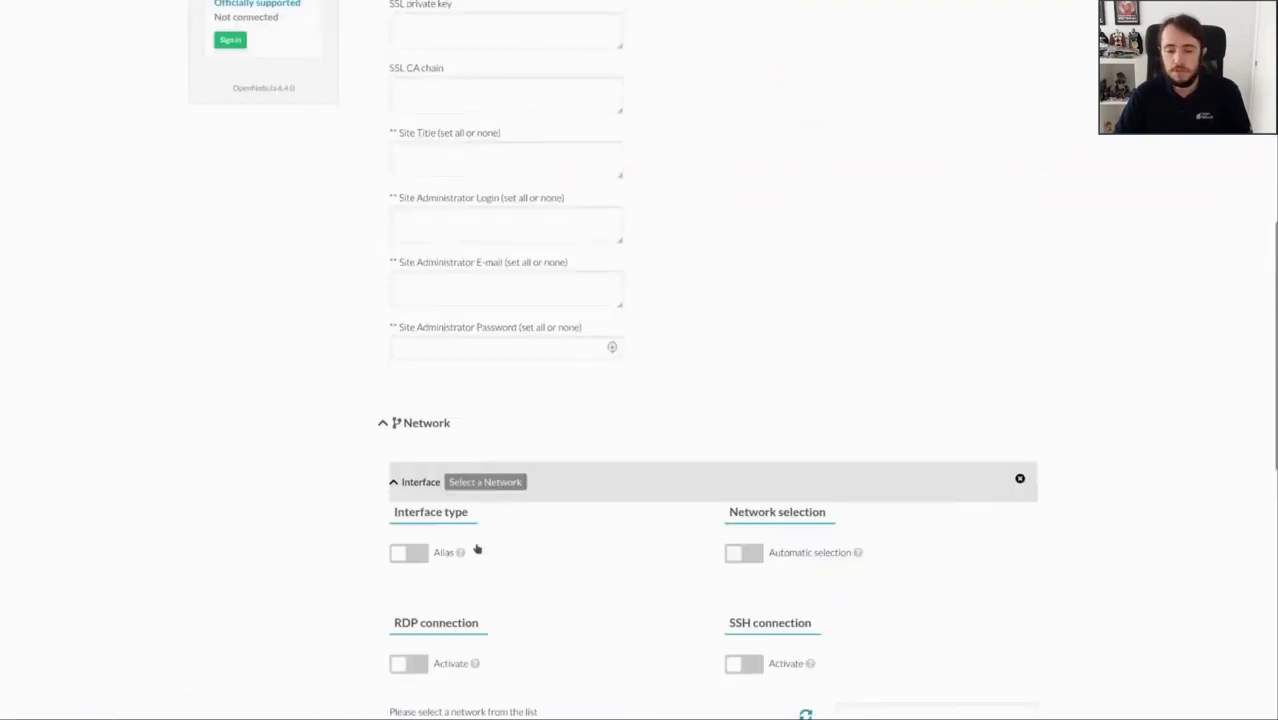
click(542, 466)
scroll(658, 375, up, 6)
scroll(658, 375, up, 4)
click(424, 68)
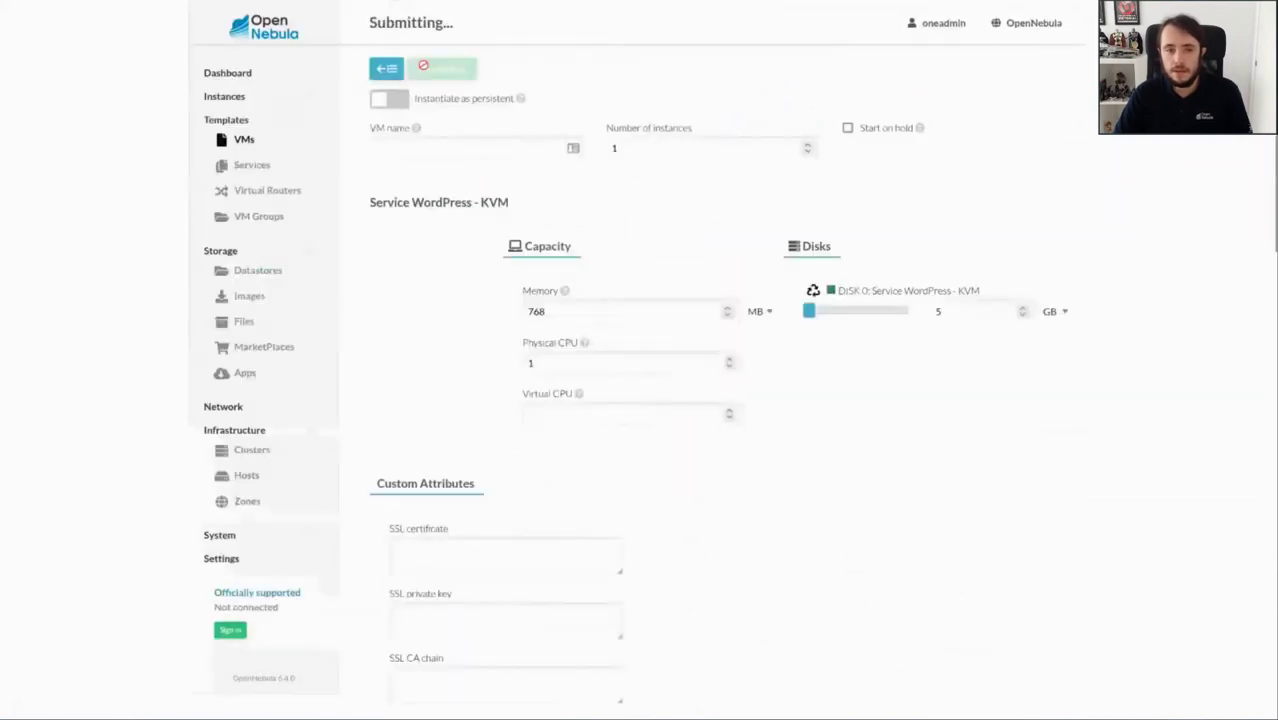
Instantiate a third VM from the Service WordPress - KVM template with a network interface on the remaining edge cluster network
click(550, 70)
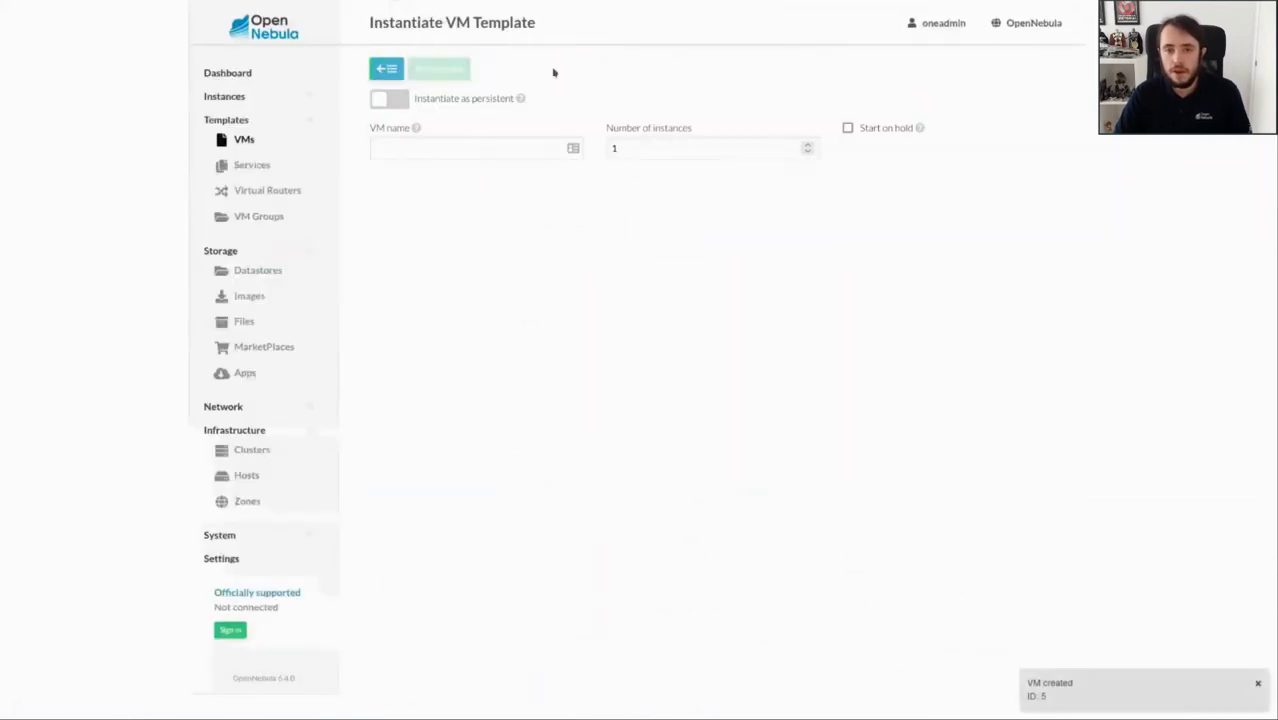
scroll(479, 289, down, 5)
click(471, 484)
click(449, 543)
scroll(450, 550, down, 6)
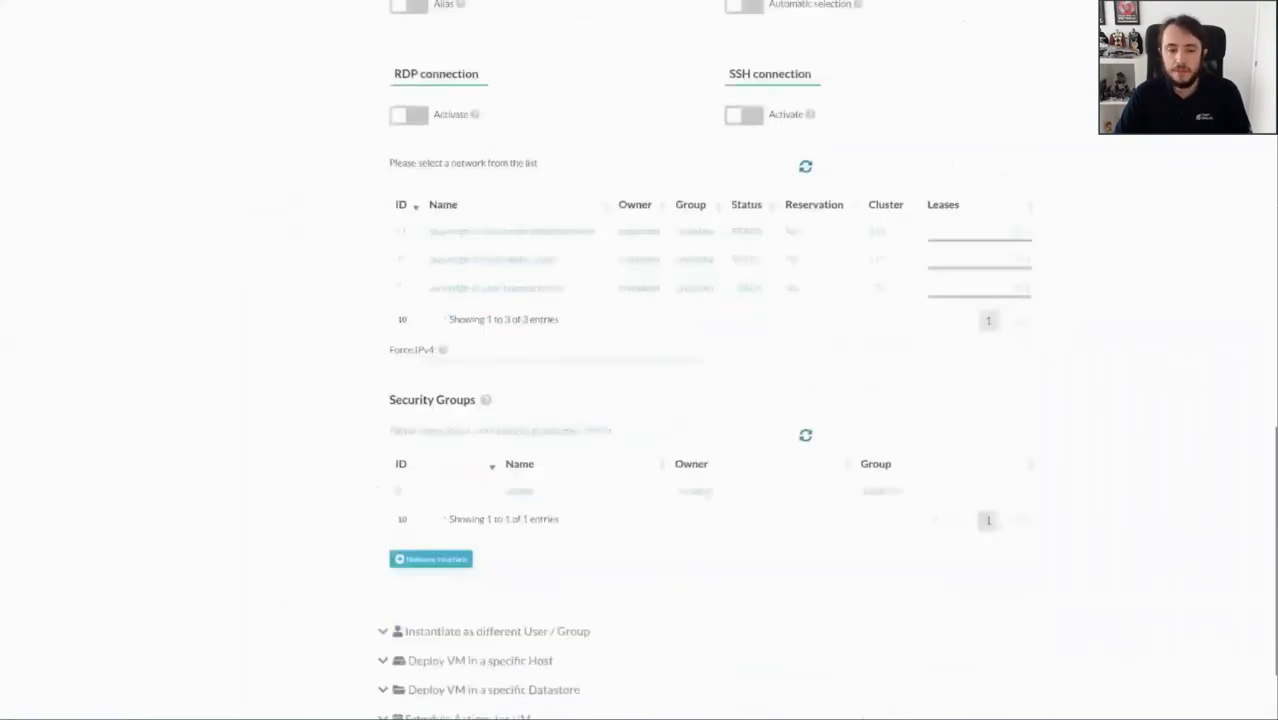
click(562, 236)
scroll(566, 246, up, 15)
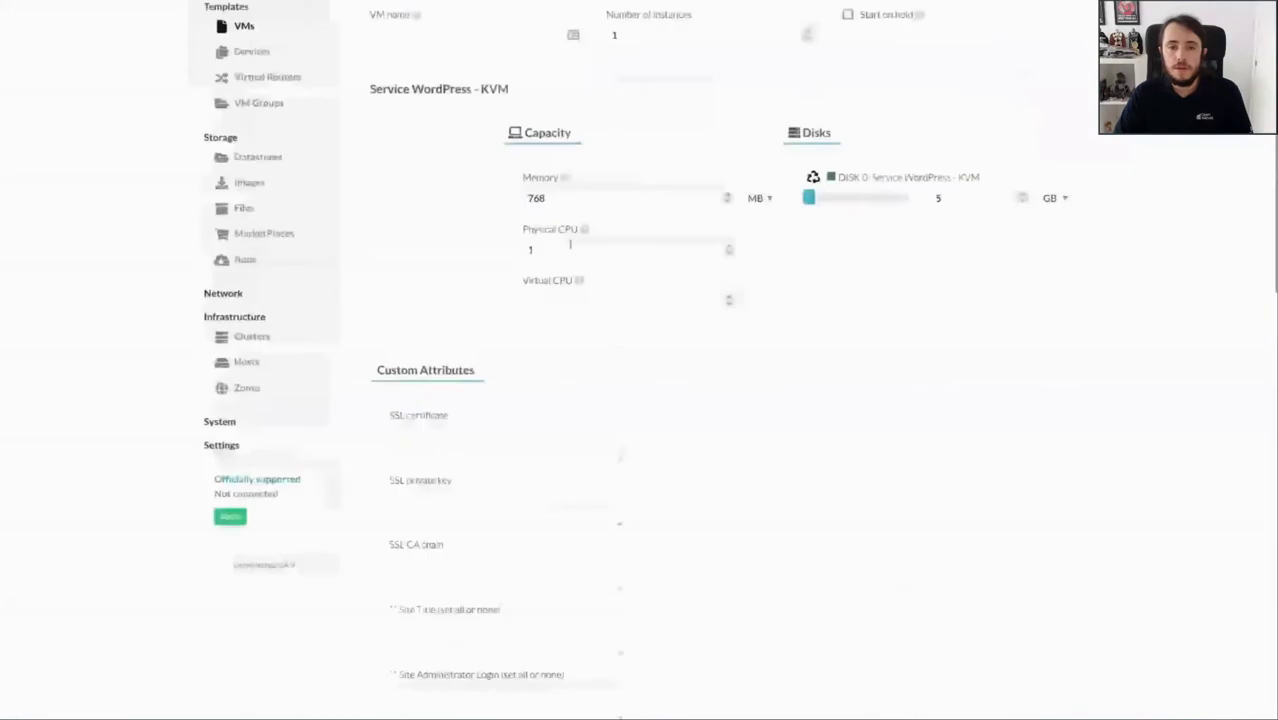
click(439, 69)
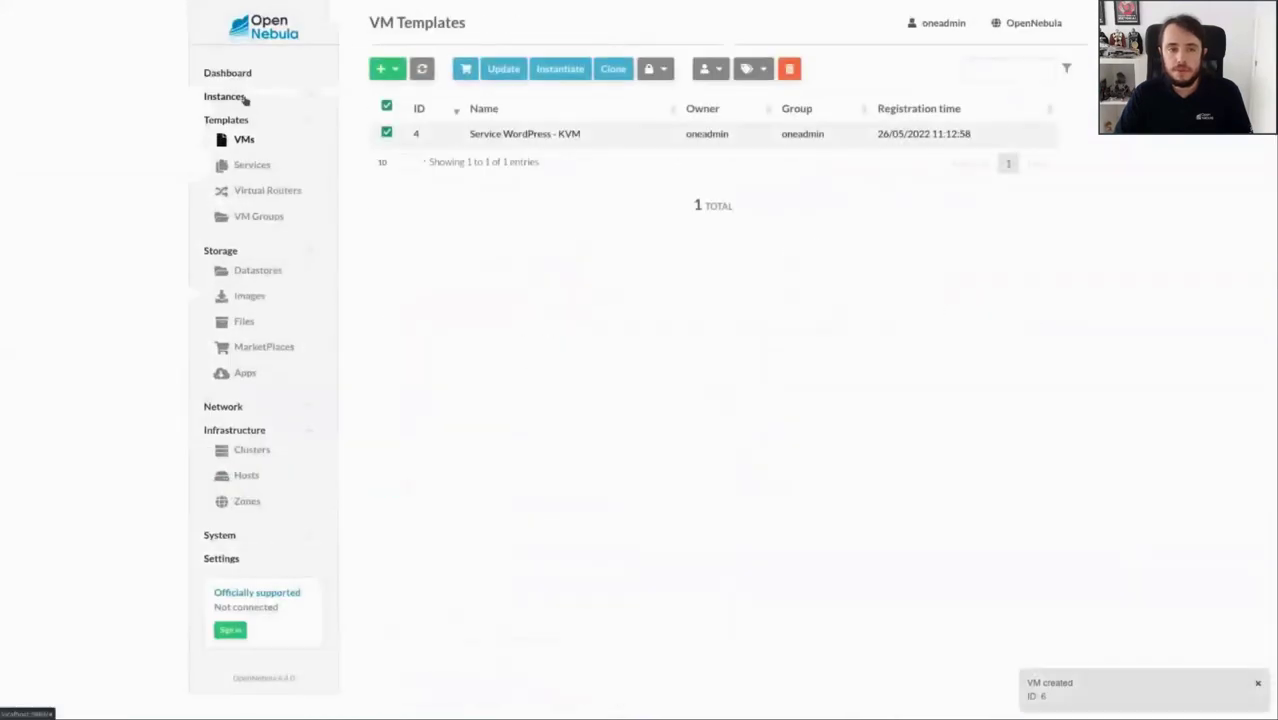
Check the deployment status of the three WordPress VMs in the refreshed VM instances list
click(244, 98)
click(242, 117)
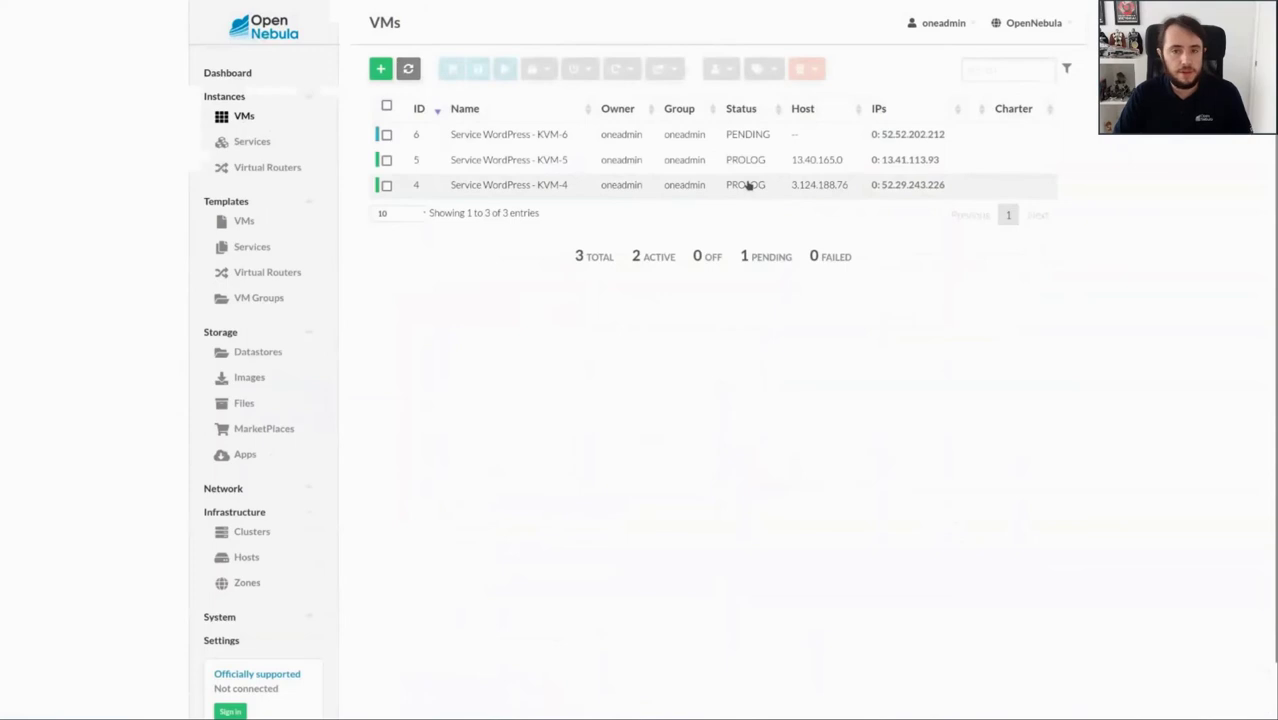
click(411, 68)
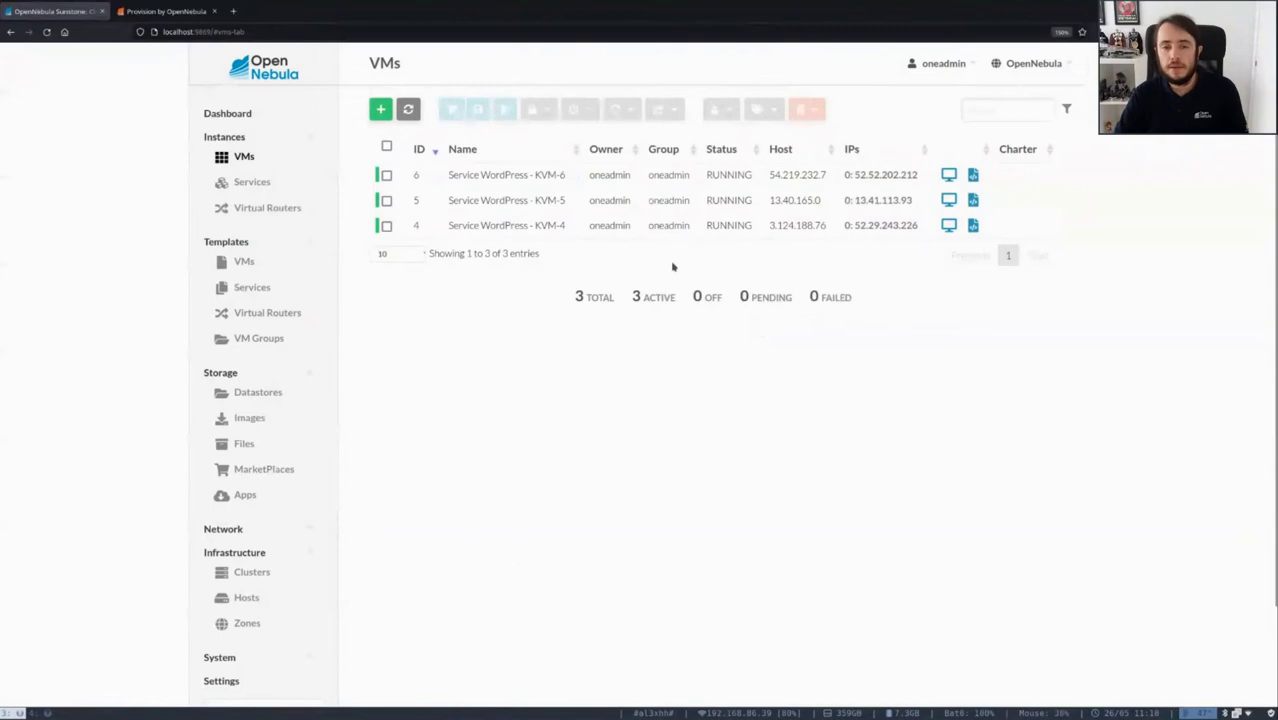
Copy the public IP 52.29.243.226 of Service WordPress - KVM-4, check its site in a new browser tab, and close that tab
click(538, 230)
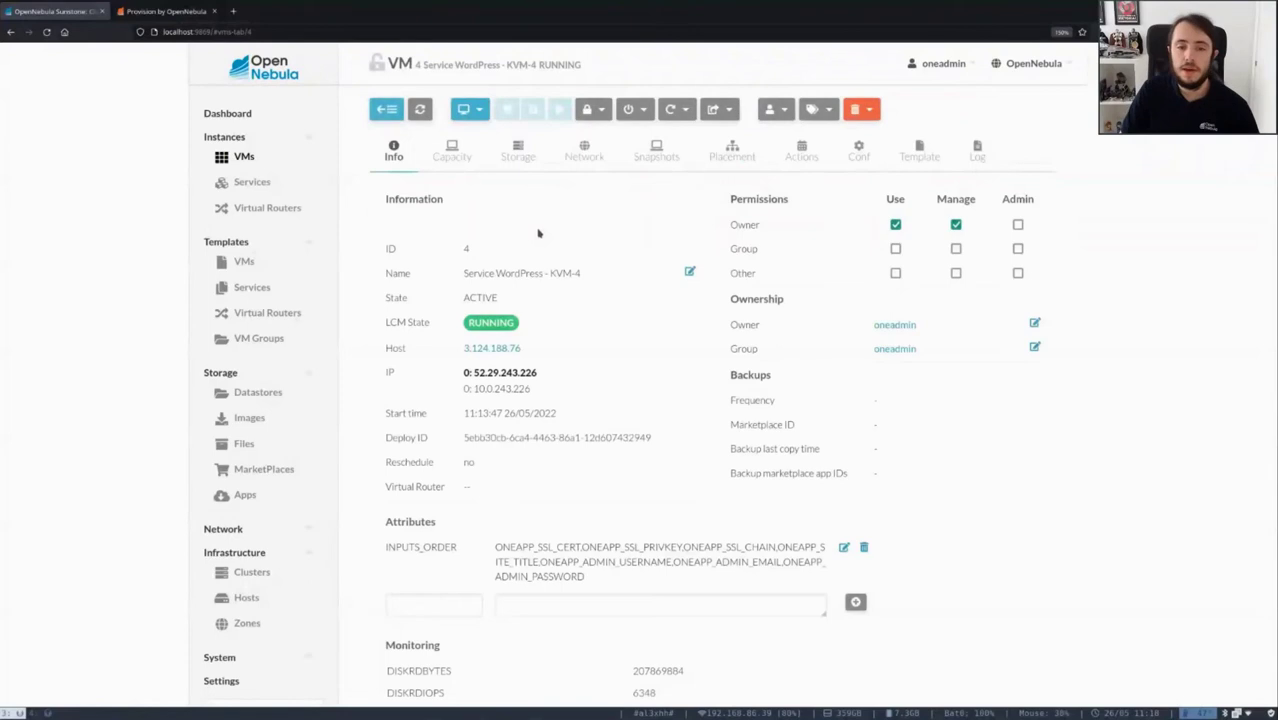
drag(540, 375, 485, 373)
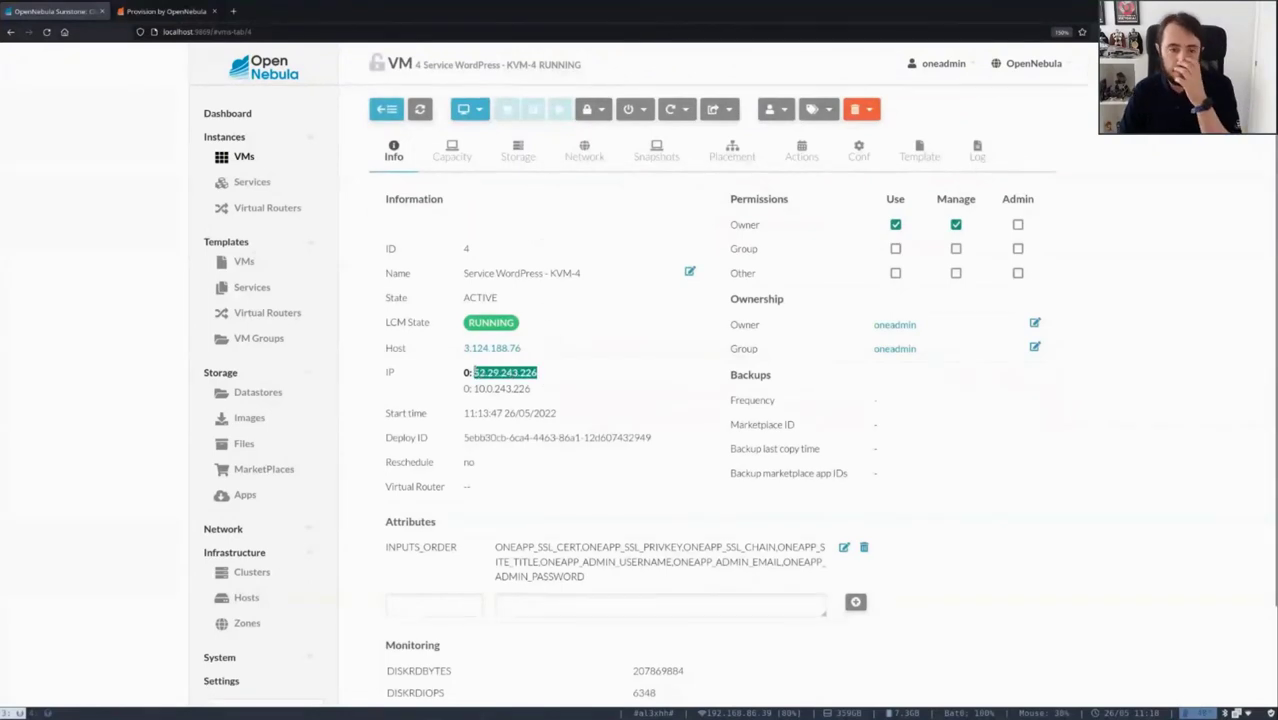
key(ctrl+c)
click(233, 11)
key(ctrl+v)
key(Return)
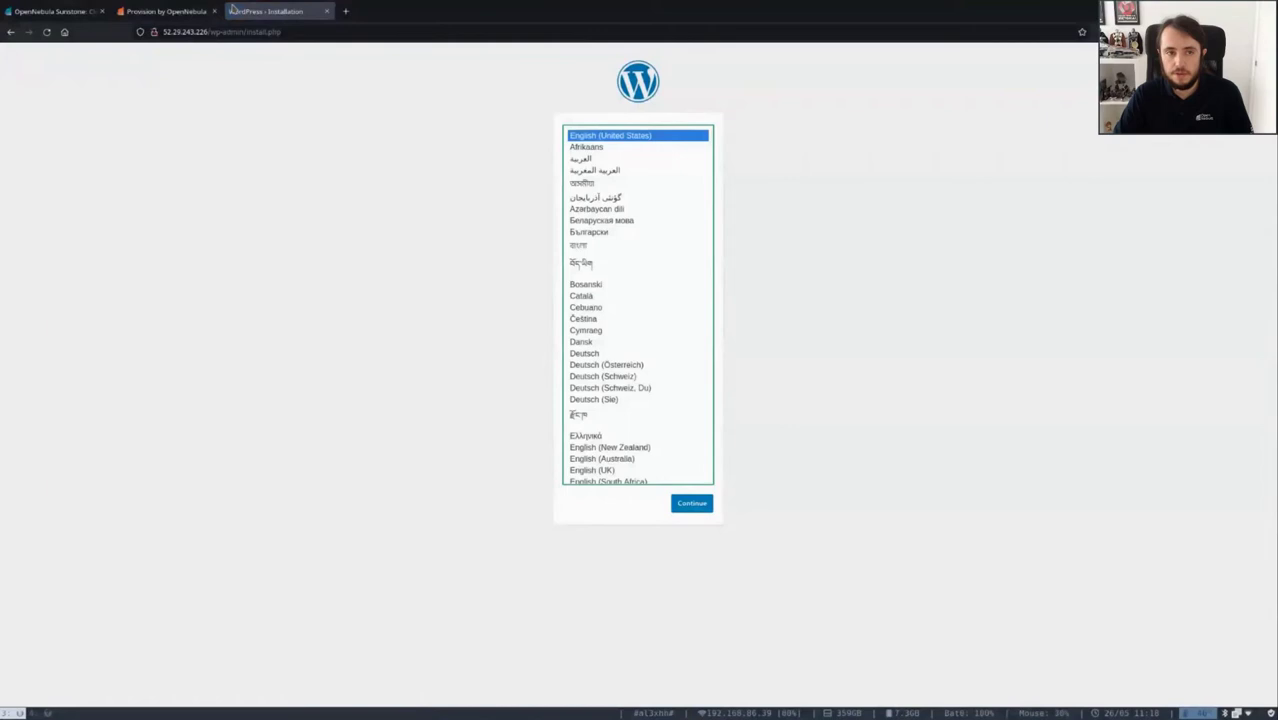
middle_click(297, 12)
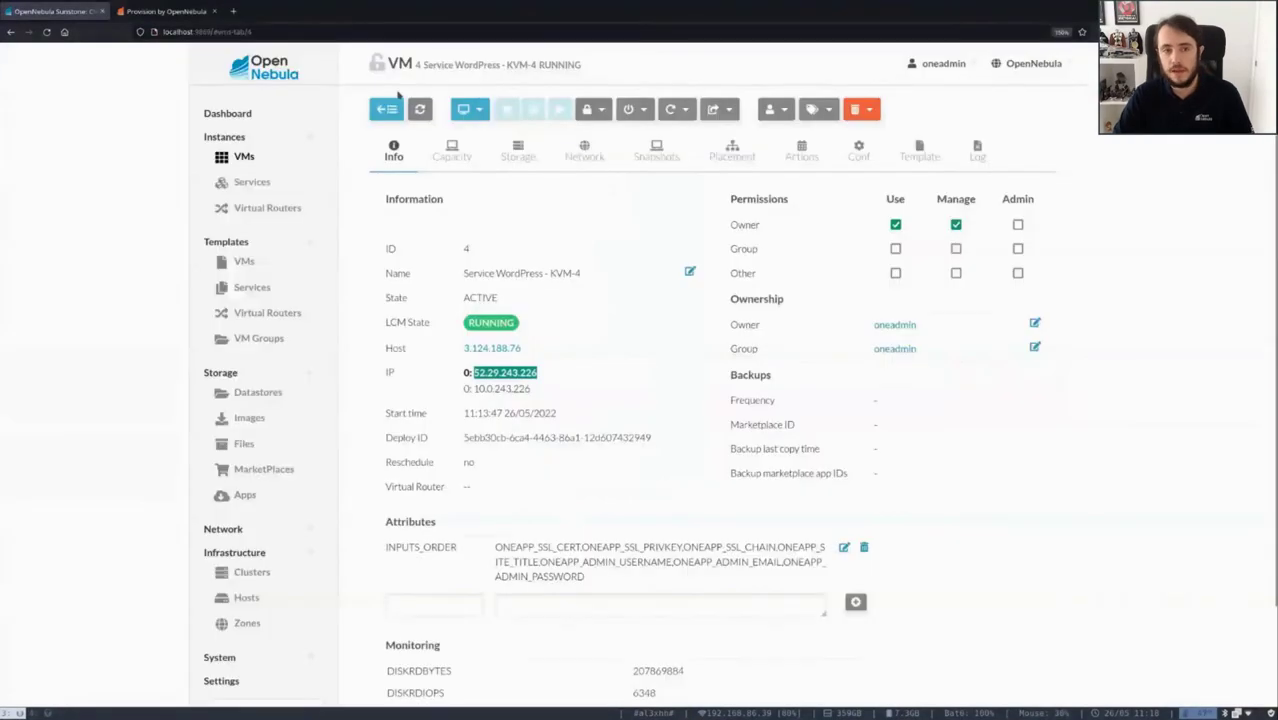
Check the site of Service WordPress - KVM-5 at its public IP 13.41.113.93 in a temporary browser tab
click(380, 108)
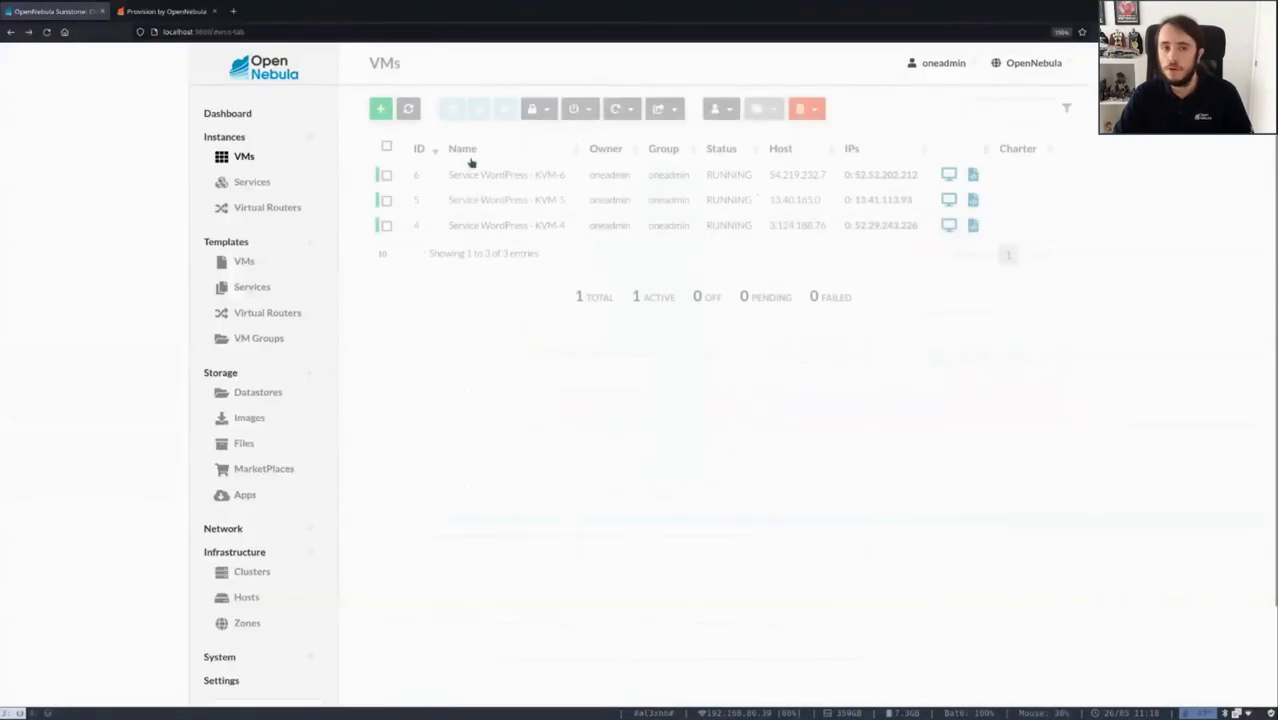
click(534, 205)
drag(533, 372, 474, 372)
click(232, 11)
key(ctrl+v)
key(Return)
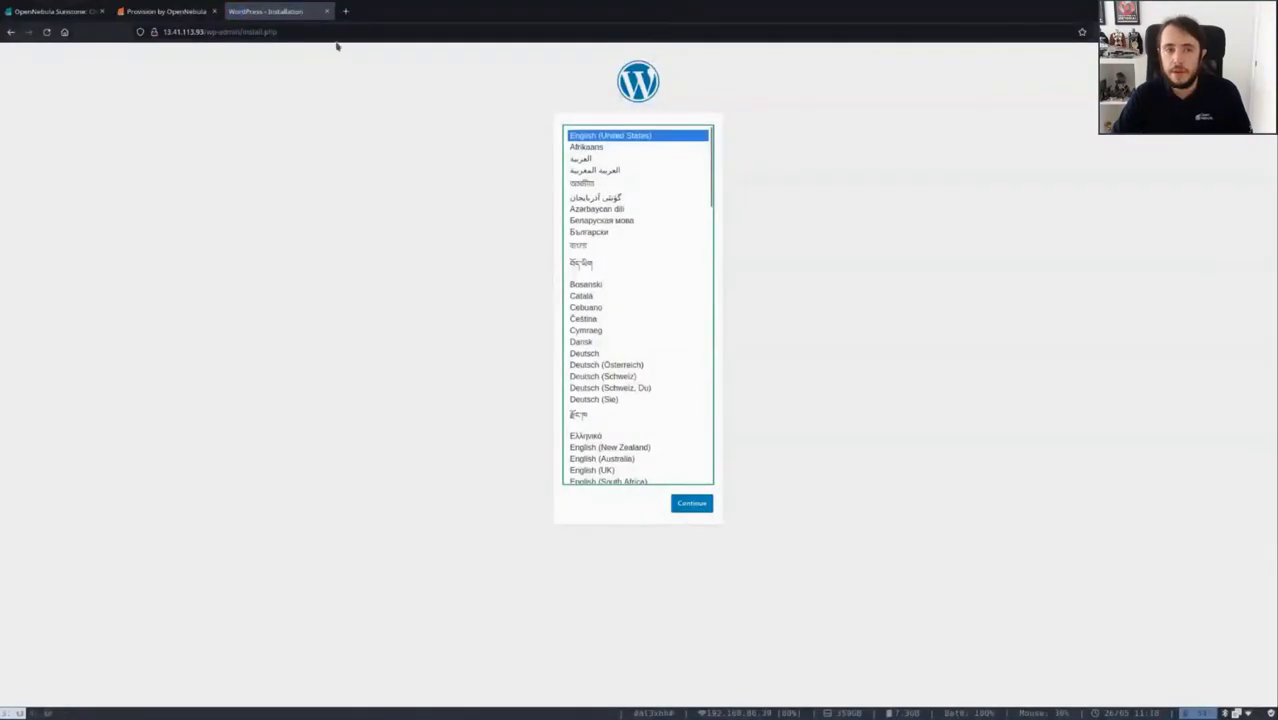
middle_click(297, 11)
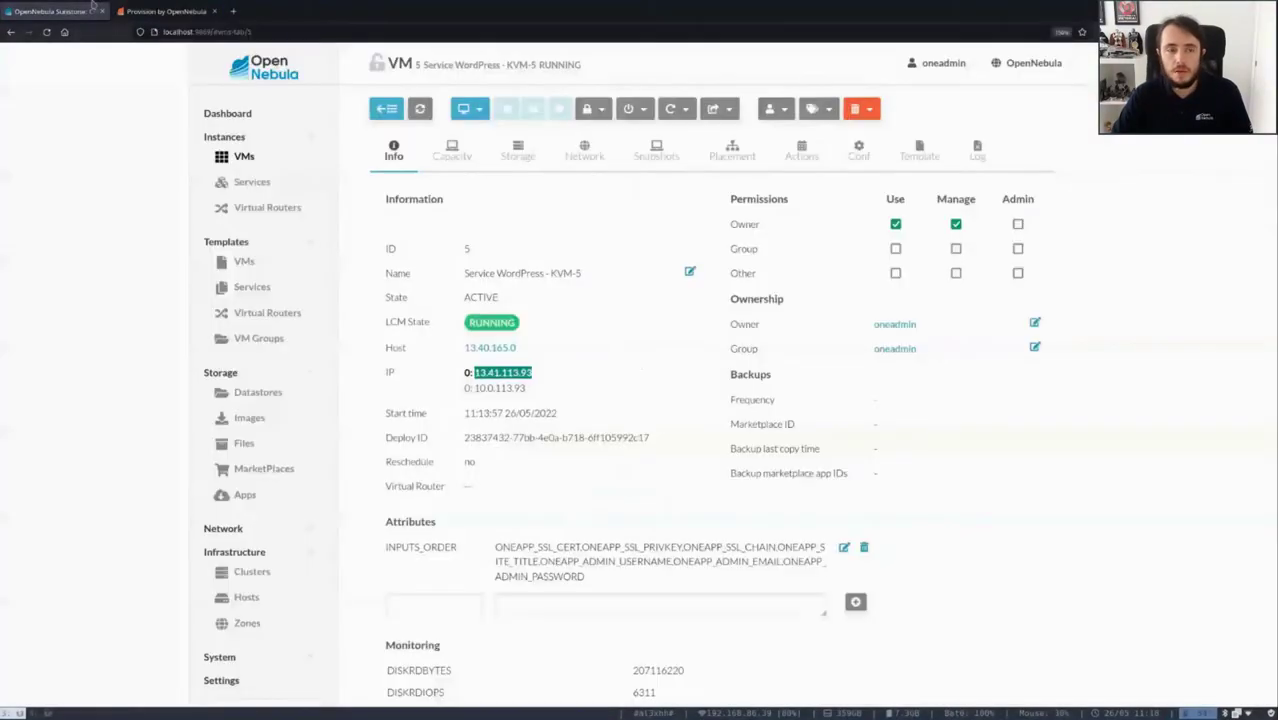
Check the site of Service WordPress - KVM-6 at its public IP 52.52.202.212 in a temporary browser tab and return to the VM list
click(385, 113)
click(619, 183)
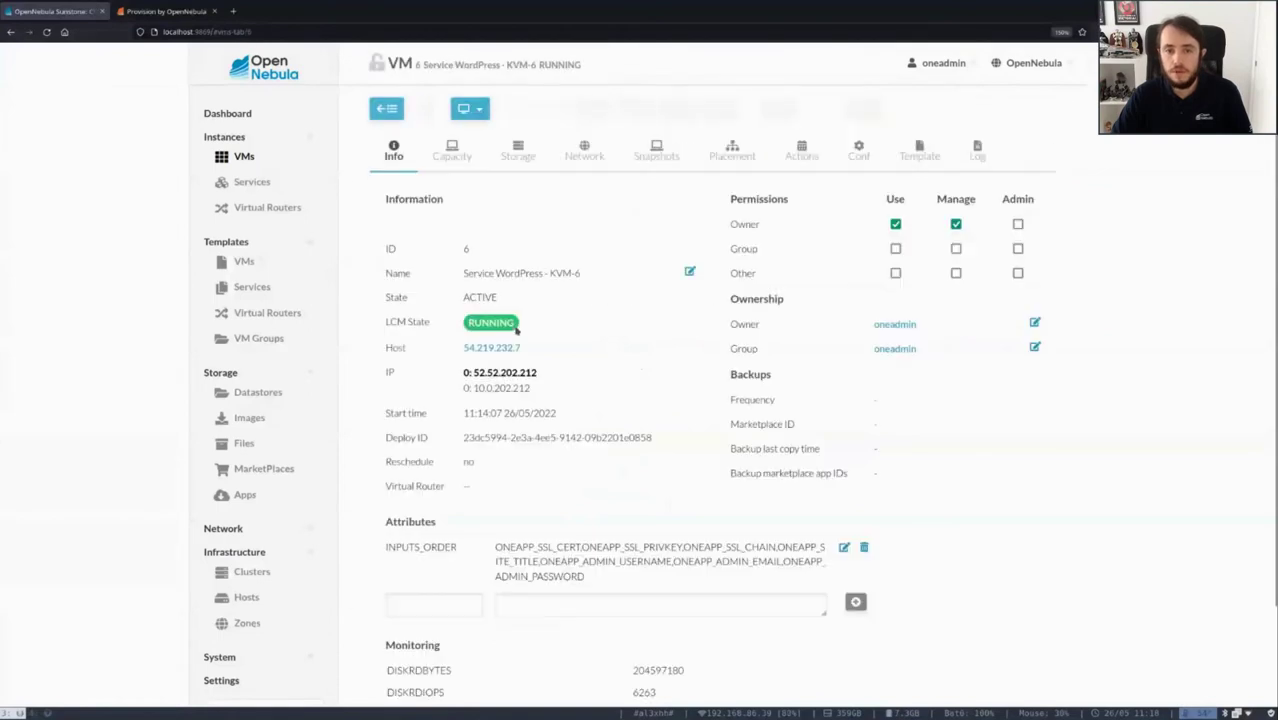
drag(548, 384, 479, 373)
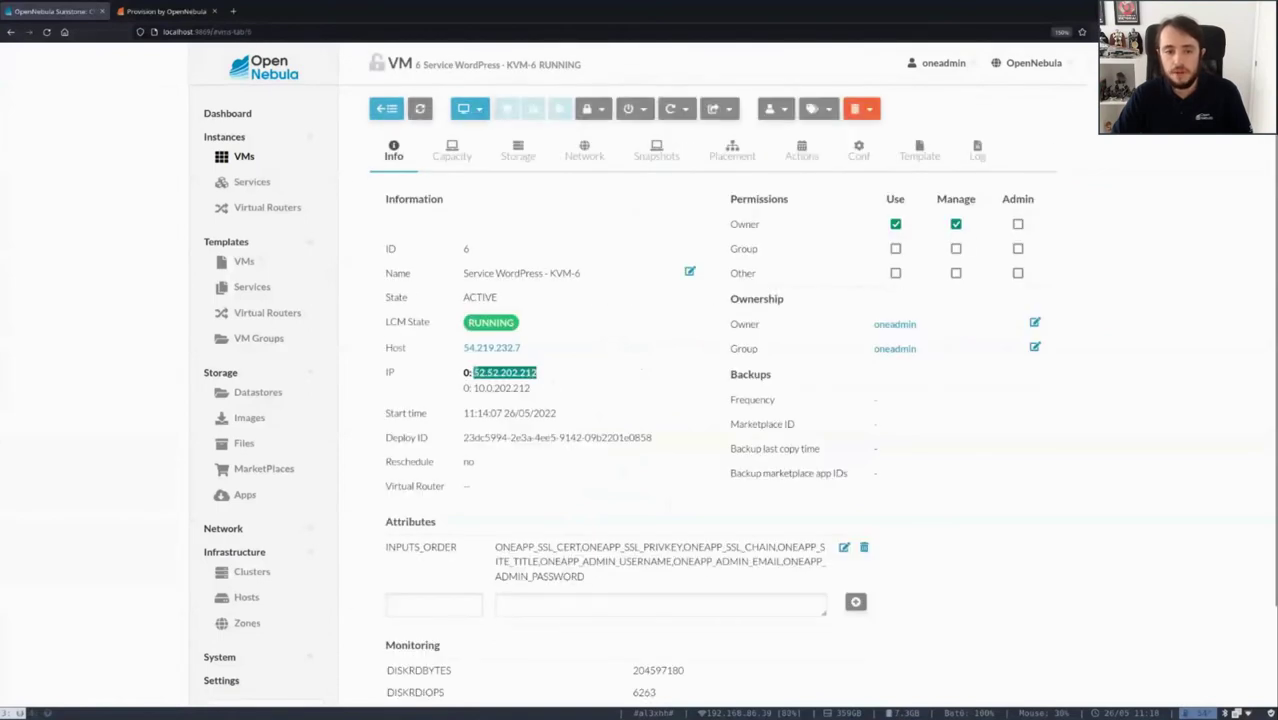
click(235, 11)
key(ctrl+v)
key(Return)
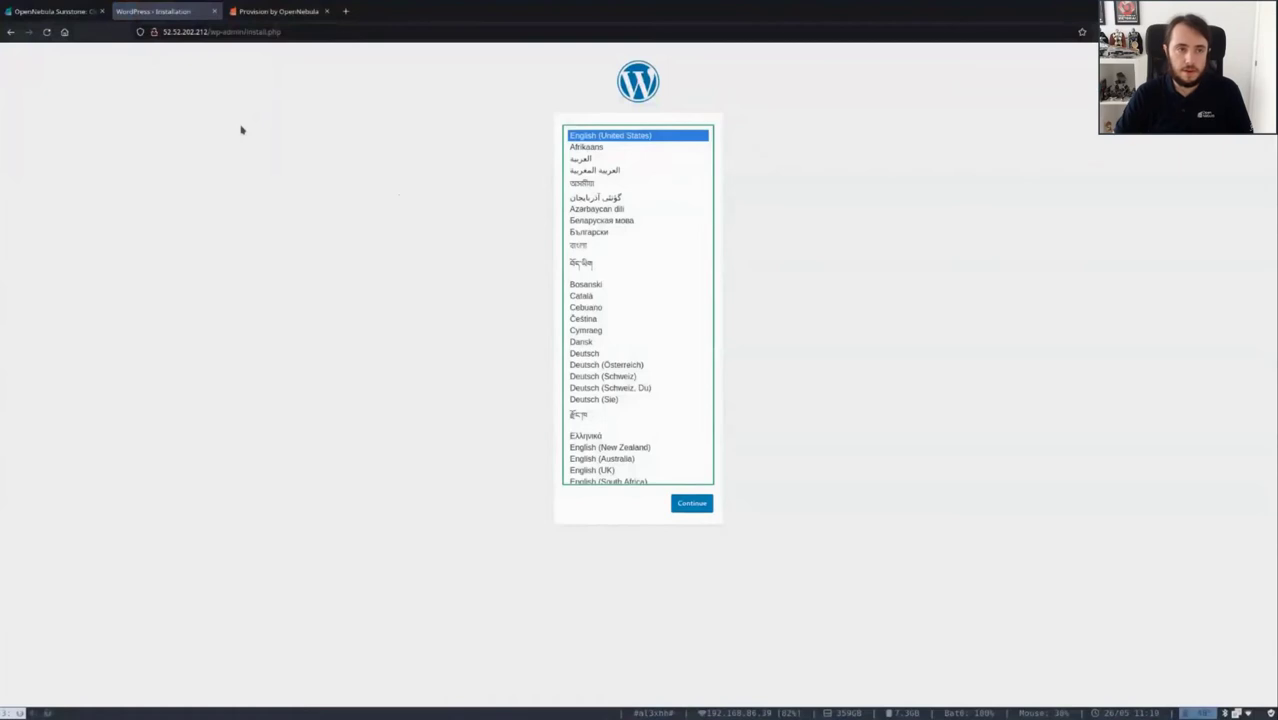
middle_click(149, 10)
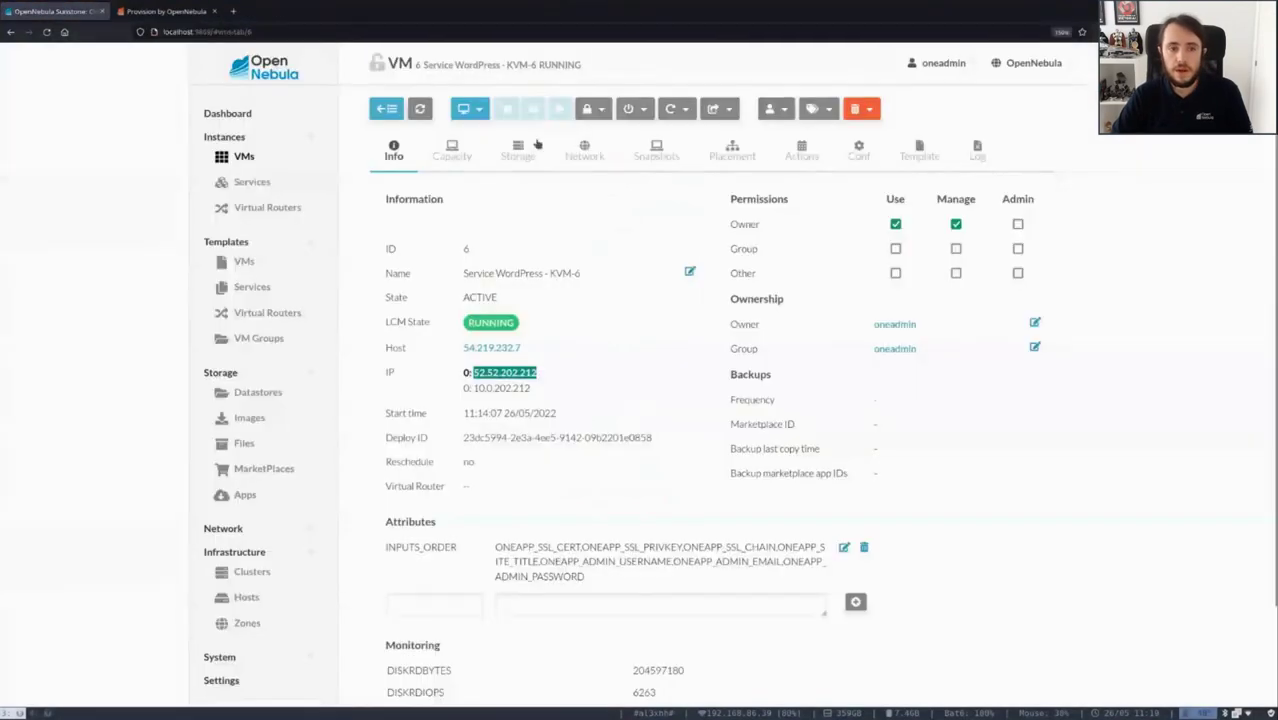
click(244, 158)
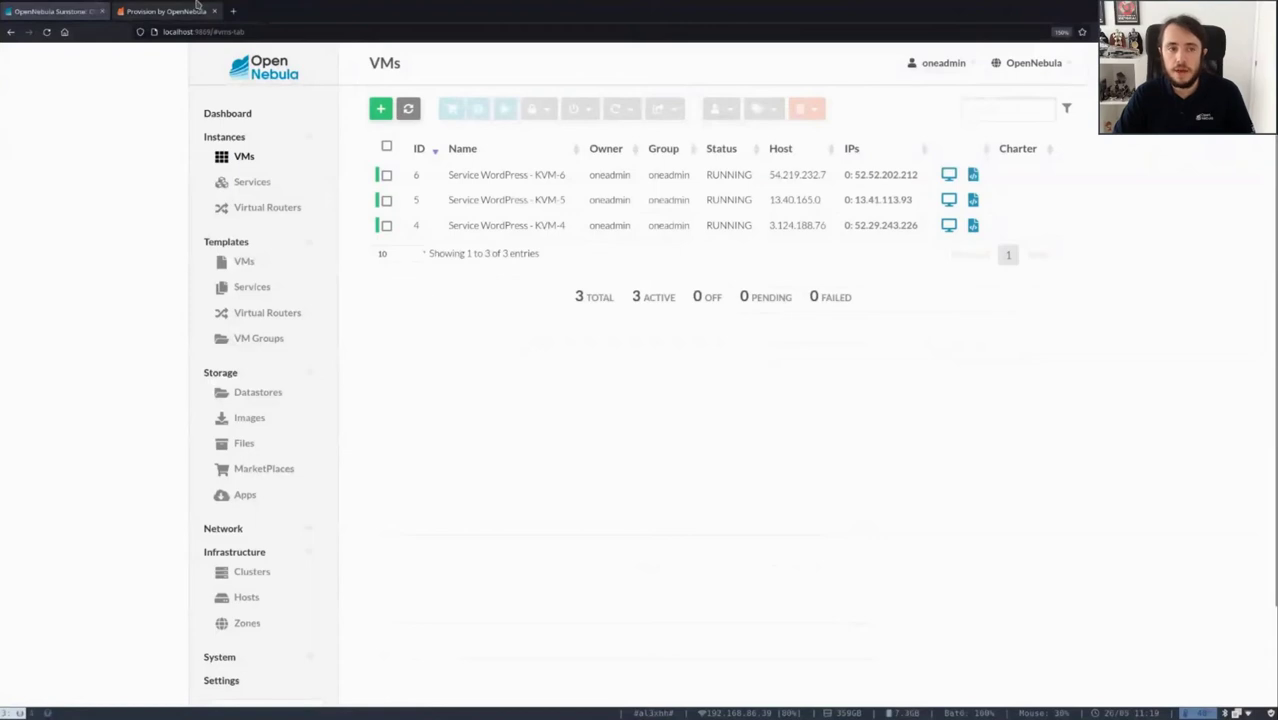
Switch to OneProvision and delete the aws-edge-cluster-frankfurt provision with Cleanup enabled
click(197, 6)
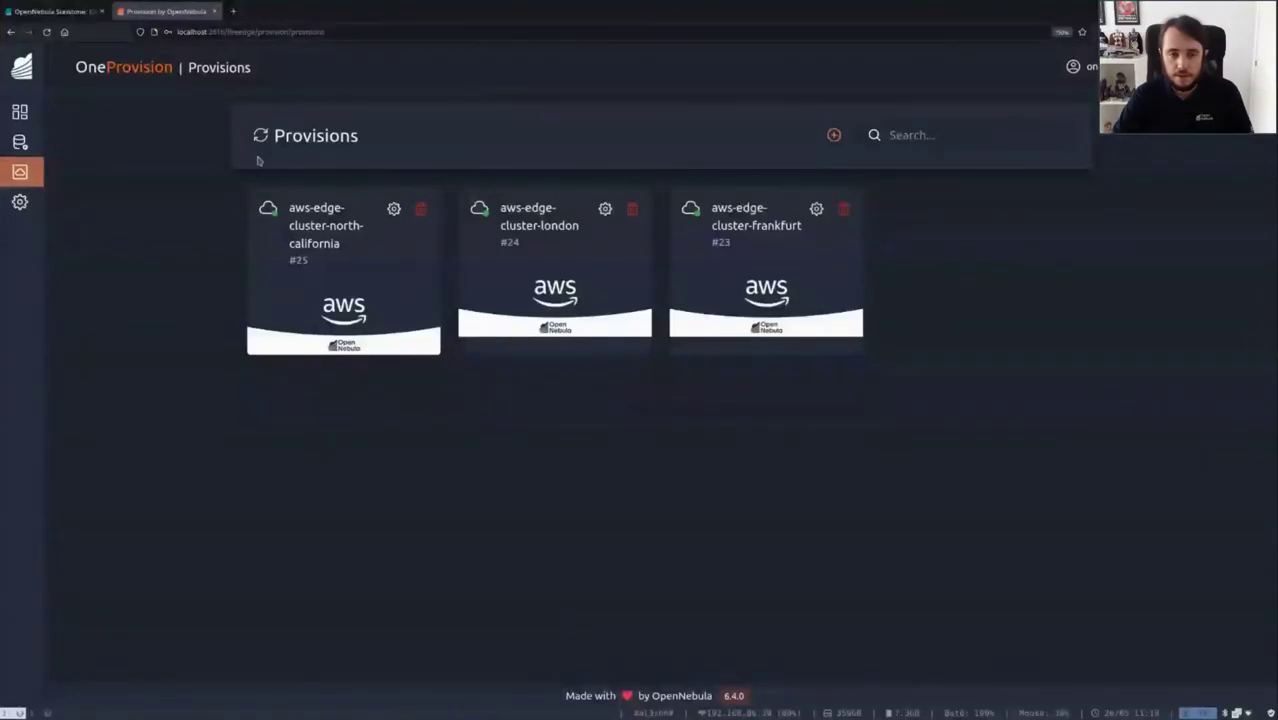
click(843, 211)
click(160, 208)
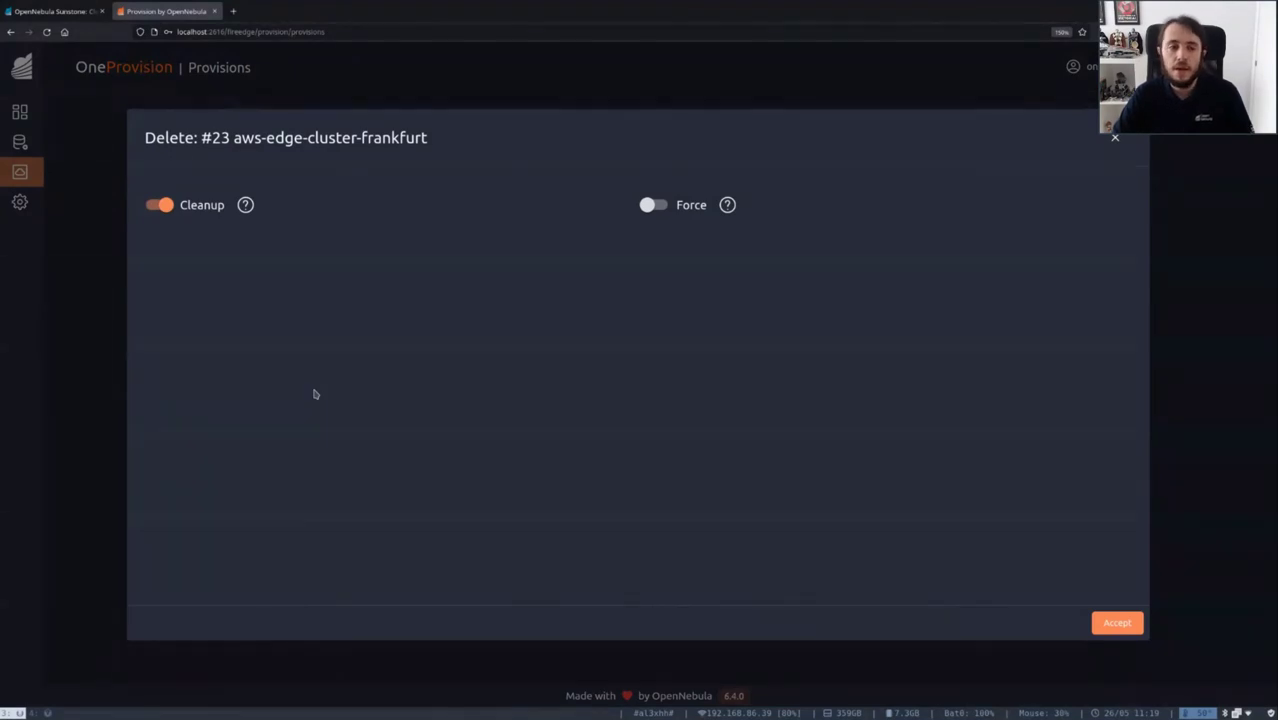
click(1114, 622)
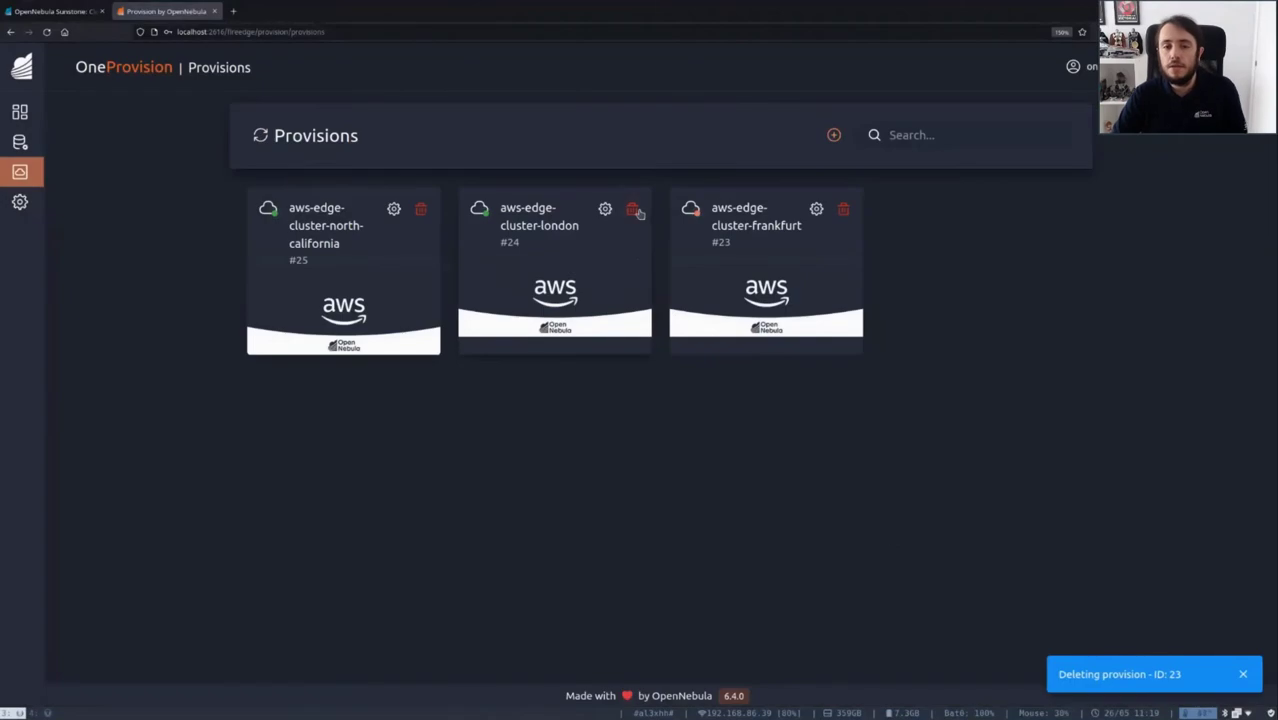
Delete the aws-edge-cluster-london provision with Cleanup enabled
click(634, 210)
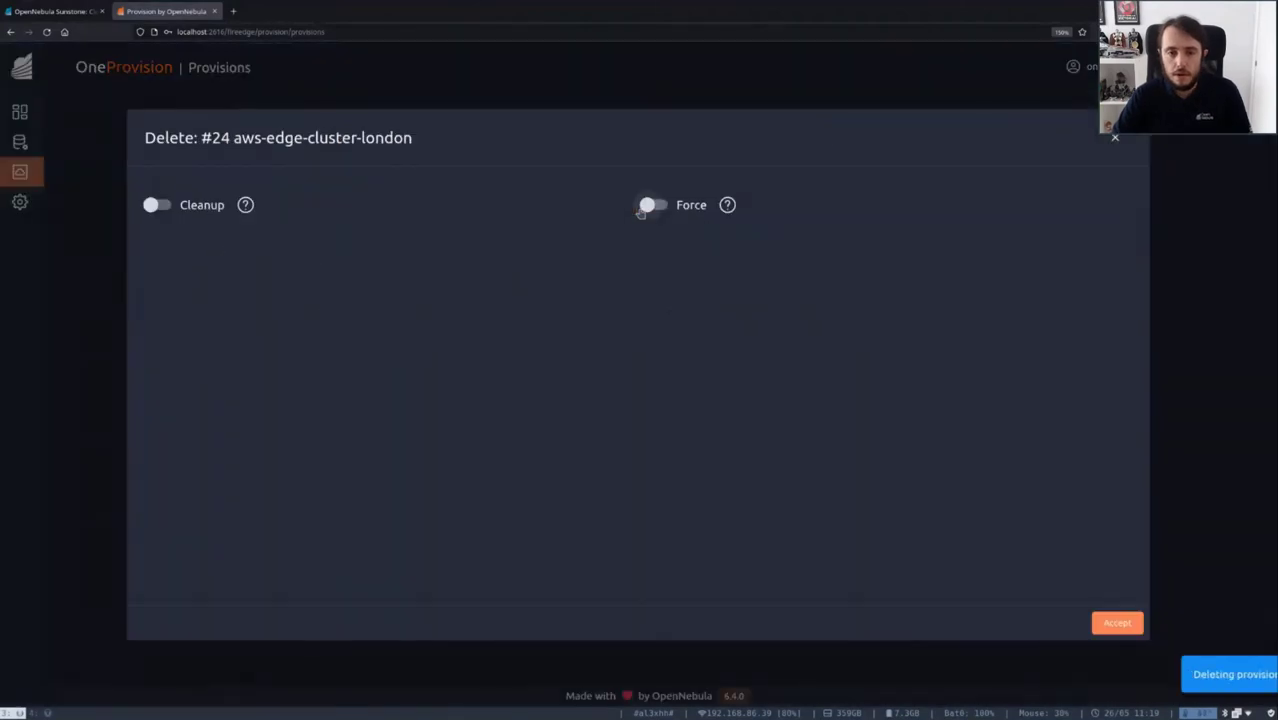
click(153, 206)
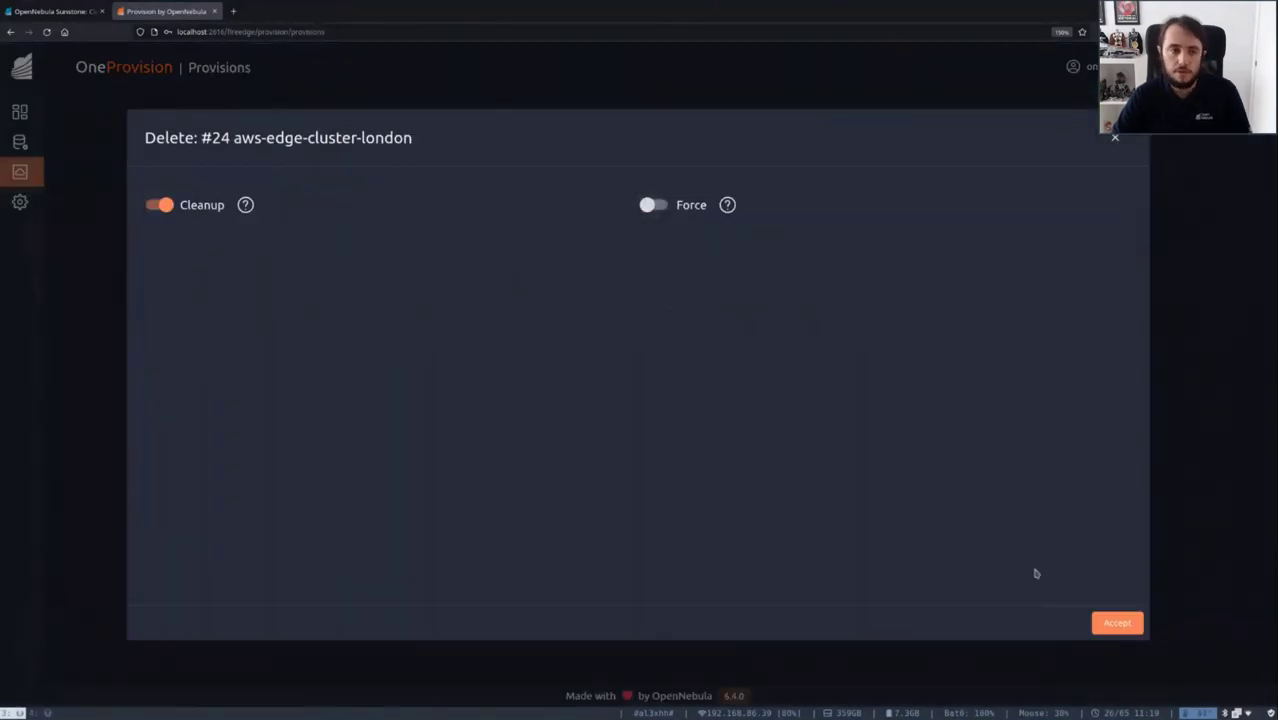
click(1117, 623)
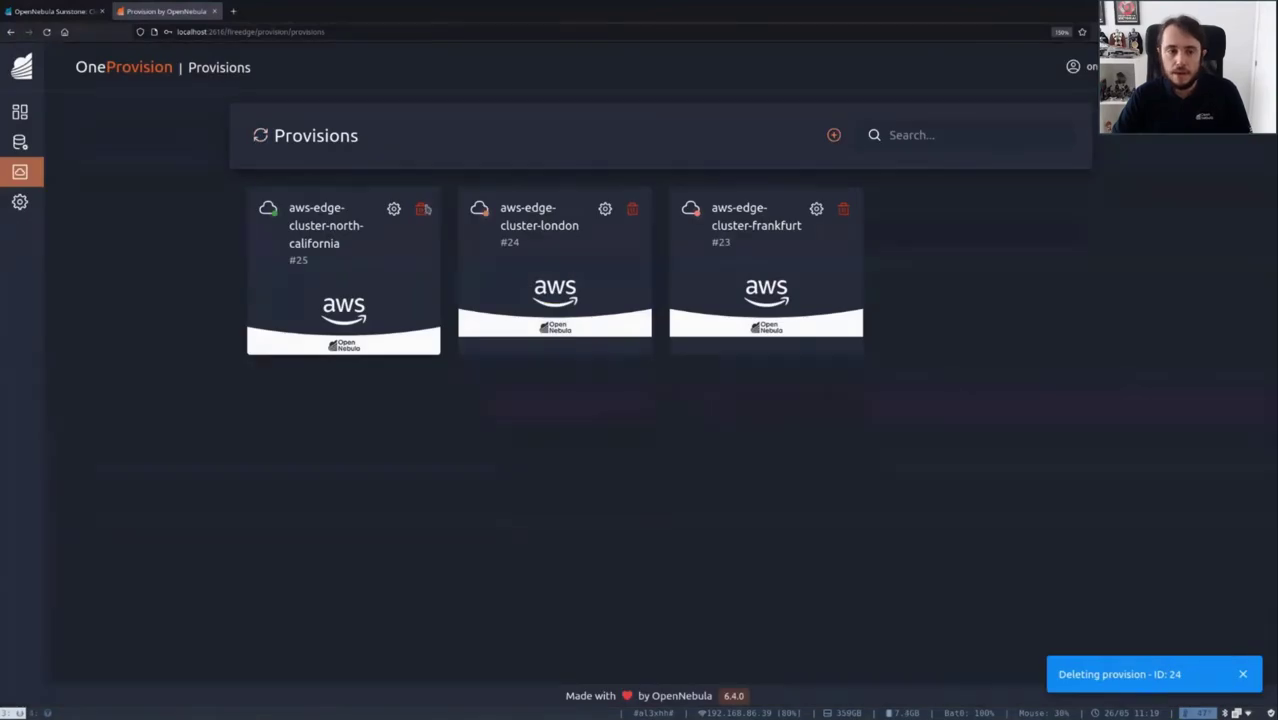
Delete the aws-edge-cluster-north-california provision with Cleanup enabled and refresh the provisions list
click(424, 209)
click(159, 205)
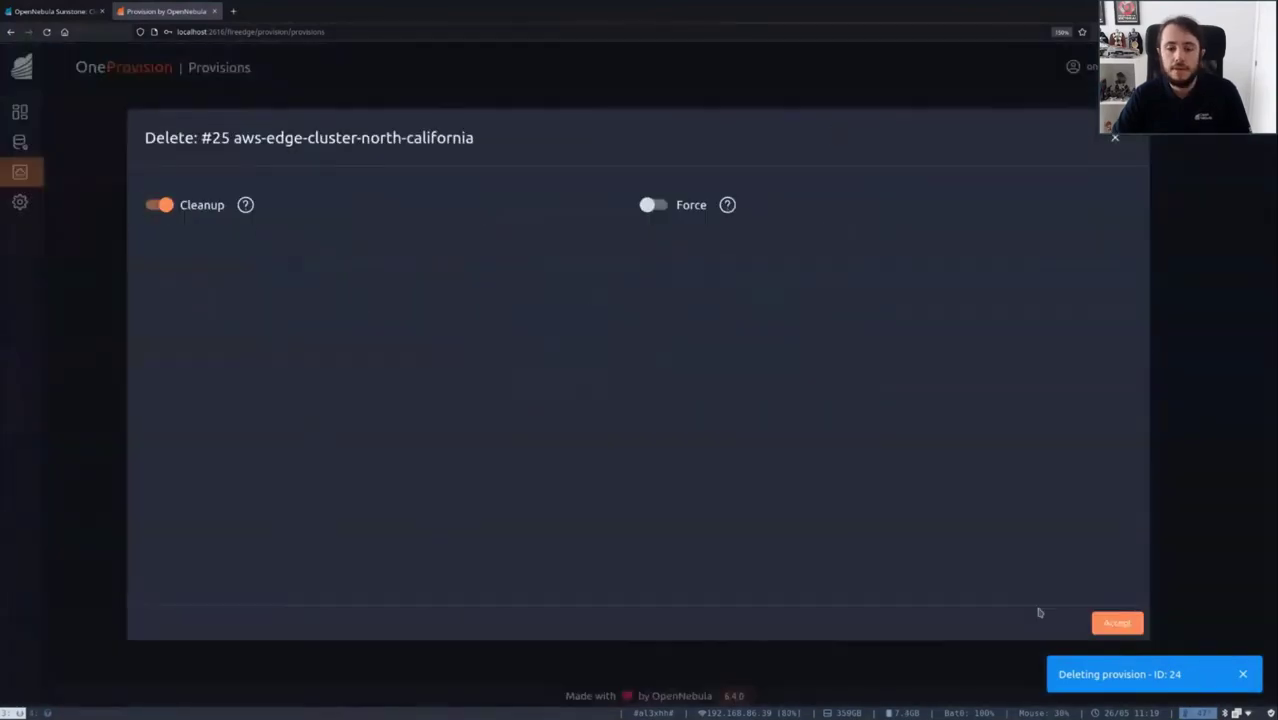
click(1117, 623)
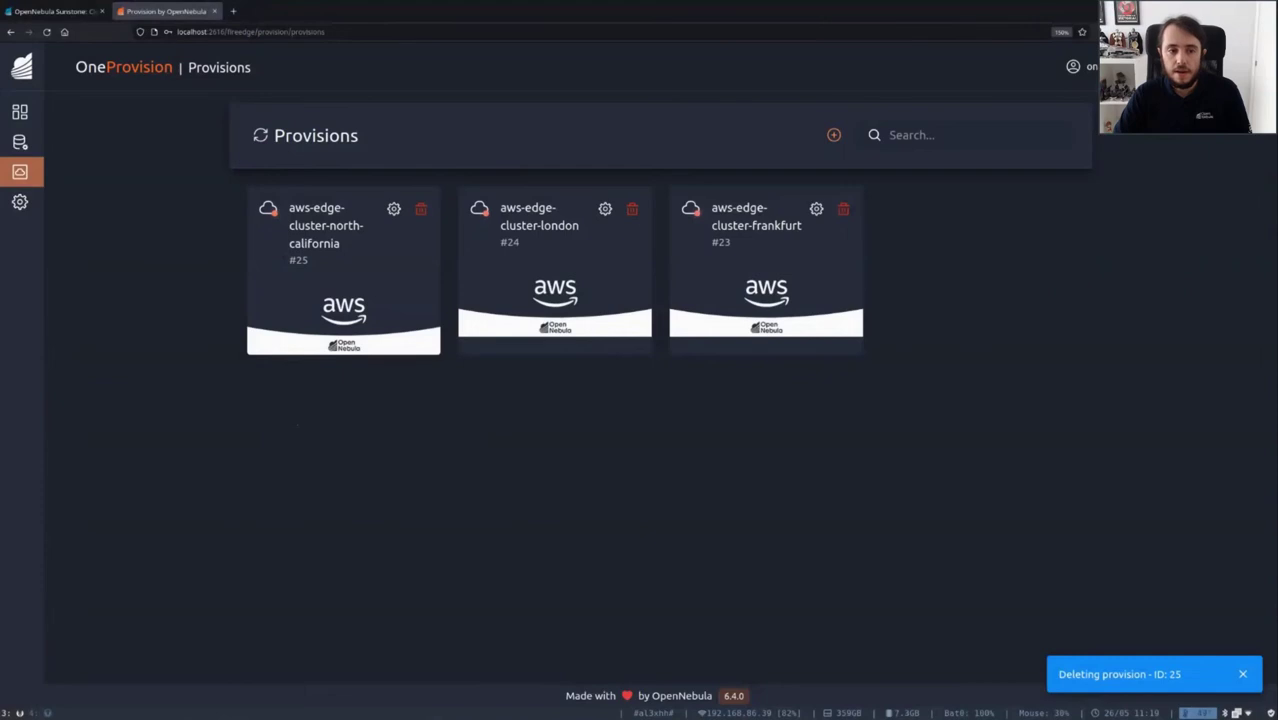
click(260, 135)
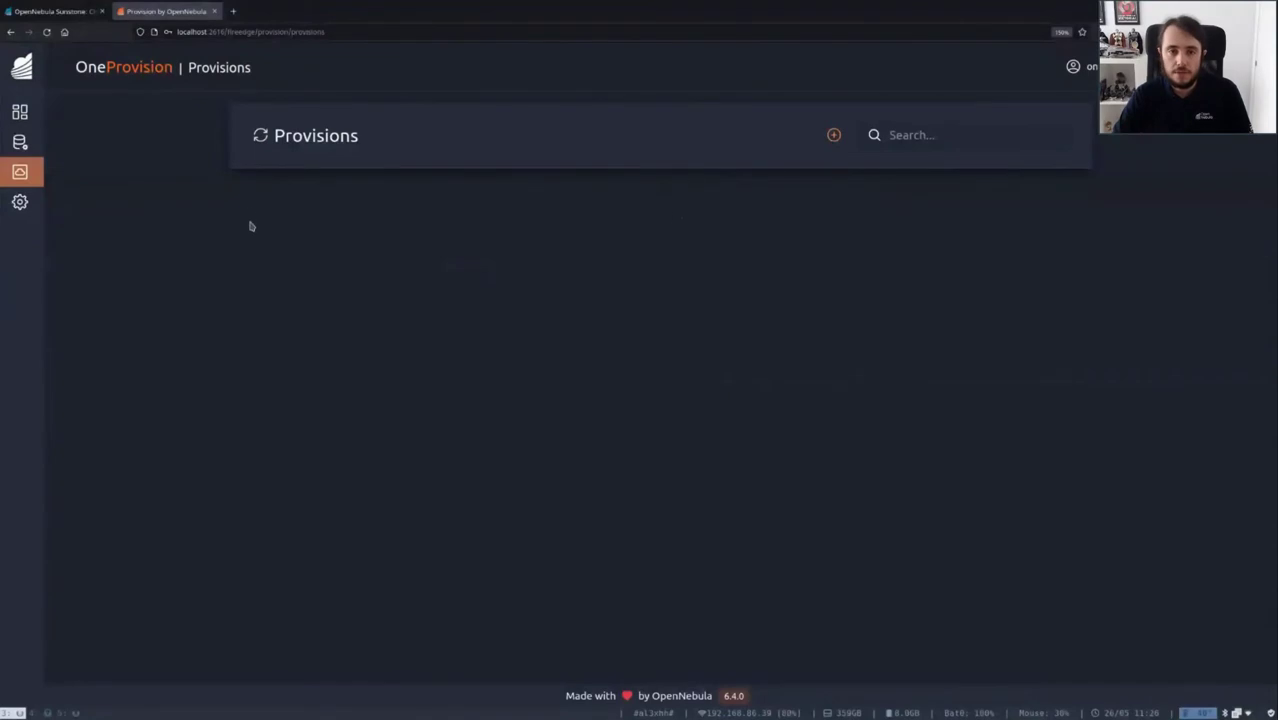
Switch to Sunstone and check the VM, cluster and host lists for remains of the deleted provisions
click(74, 12)
click(409, 108)
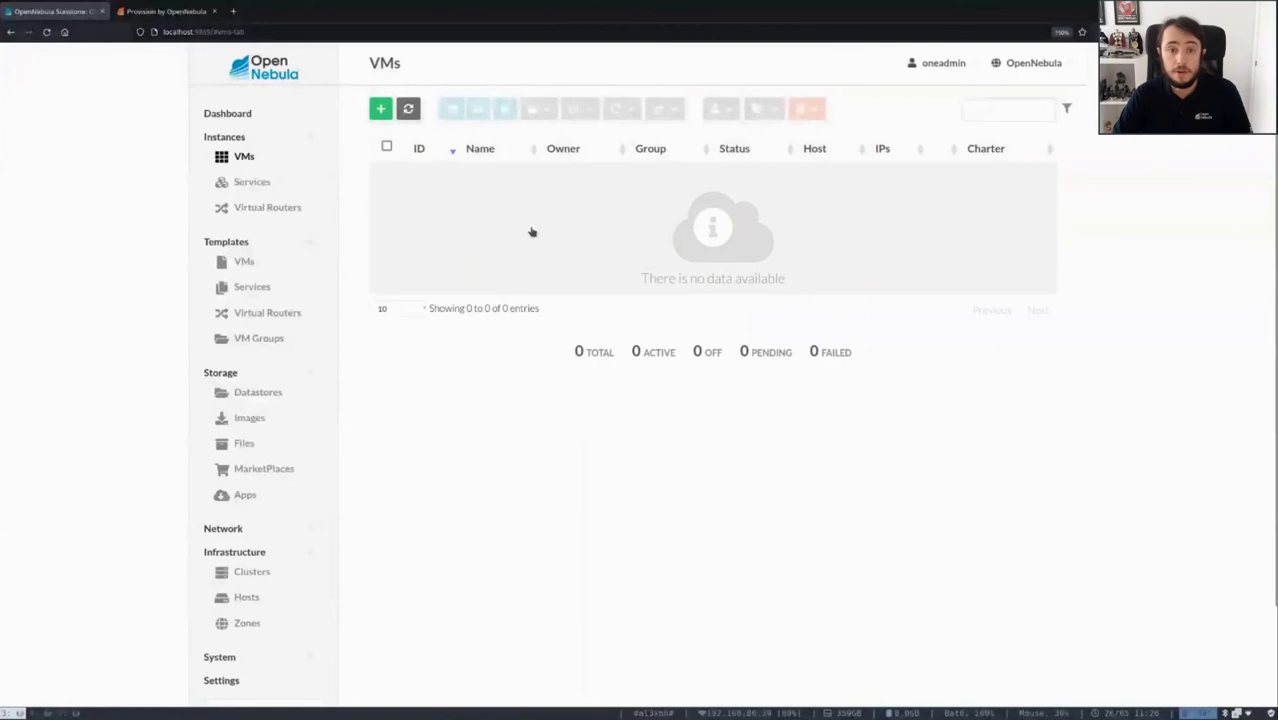
scroll(409, 482, down, 1)
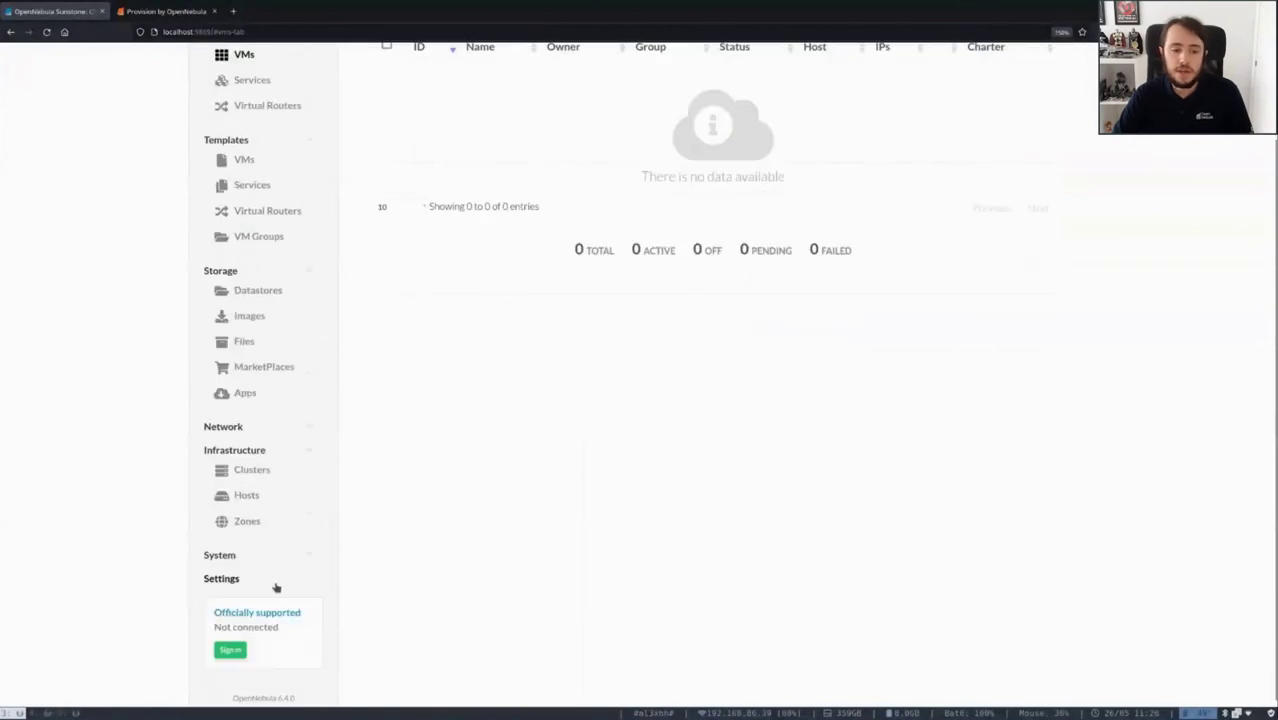
click(248, 469)
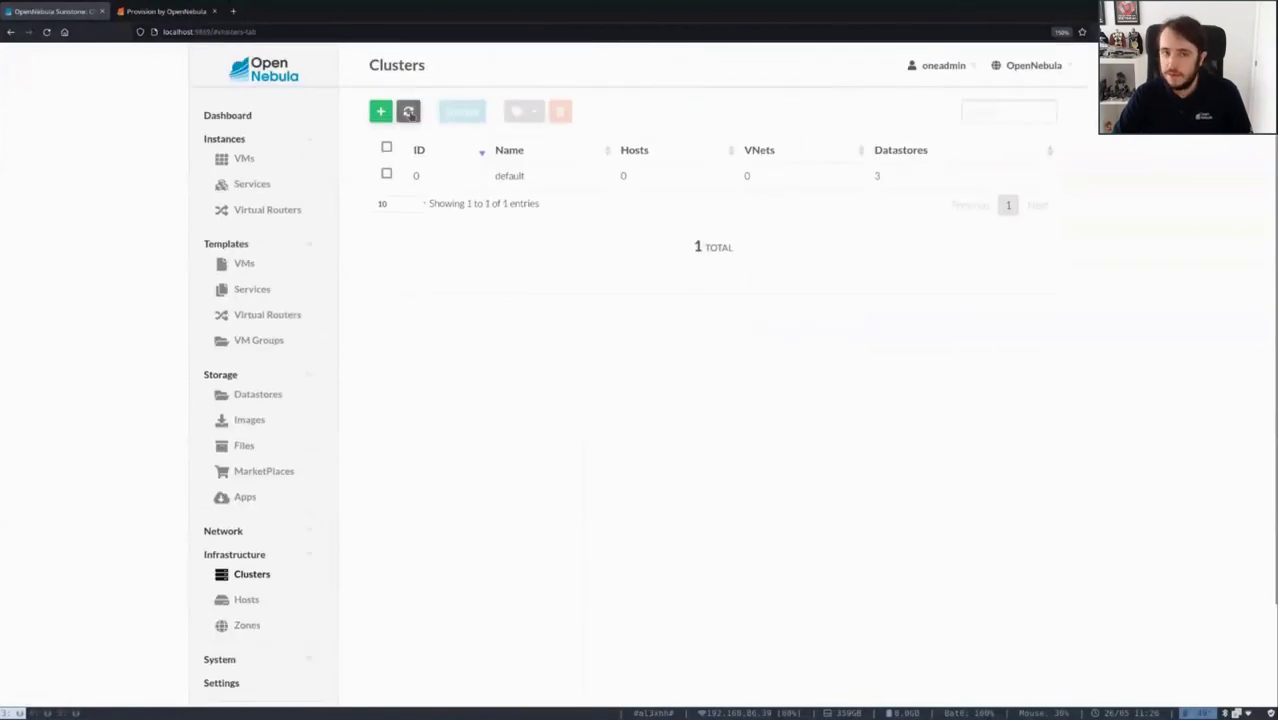
scroll(620, 362, down, 1)
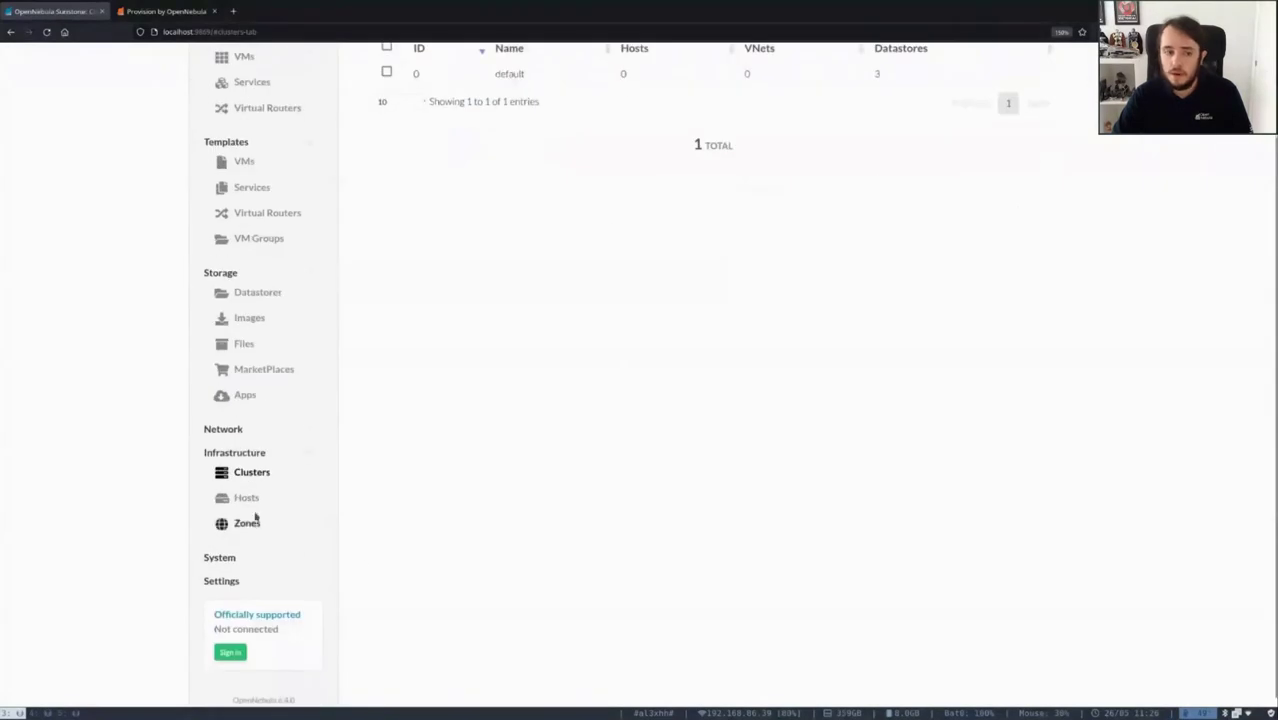
click(251, 496)
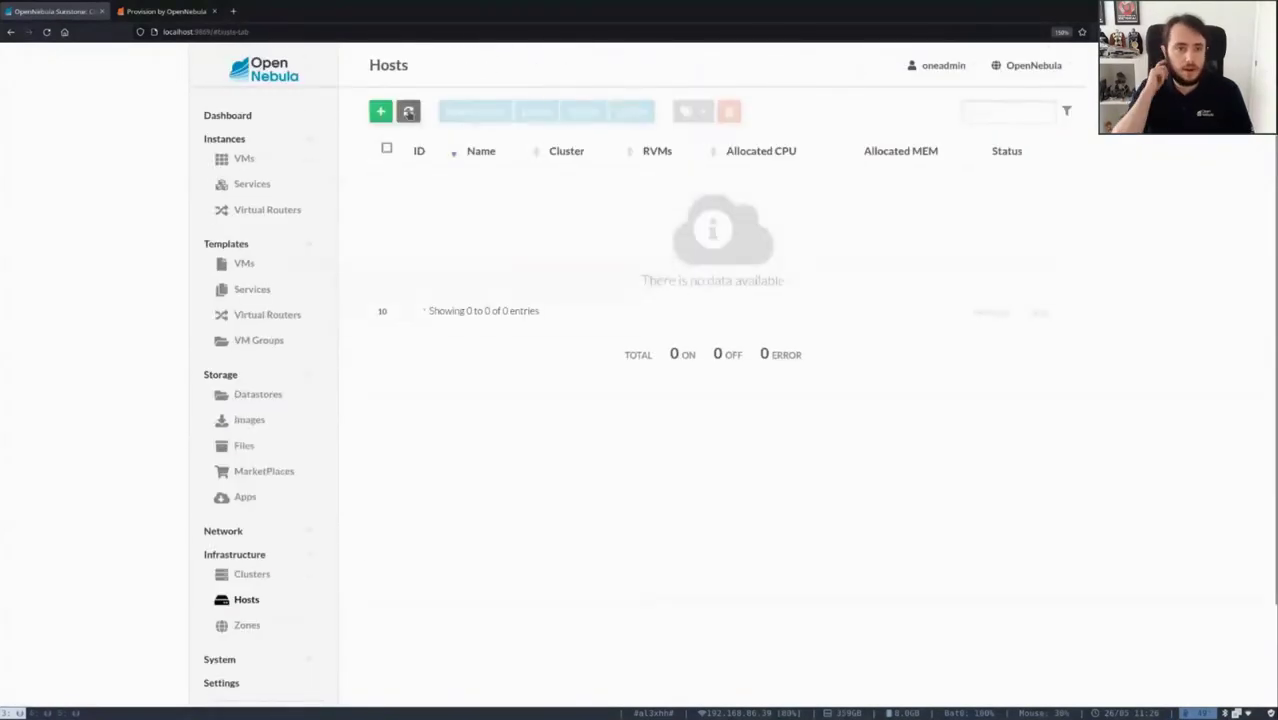